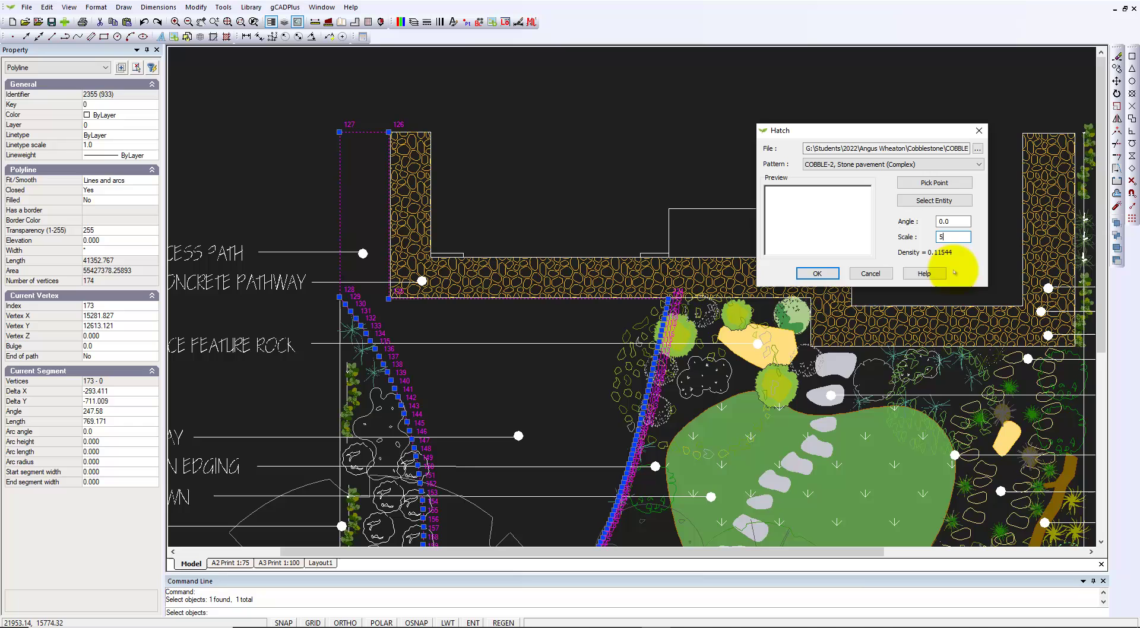
Hatch the closed driveway and side path outline with the COBBLE-2 stone pavement pattern at scale 5.
left_click(817, 274)
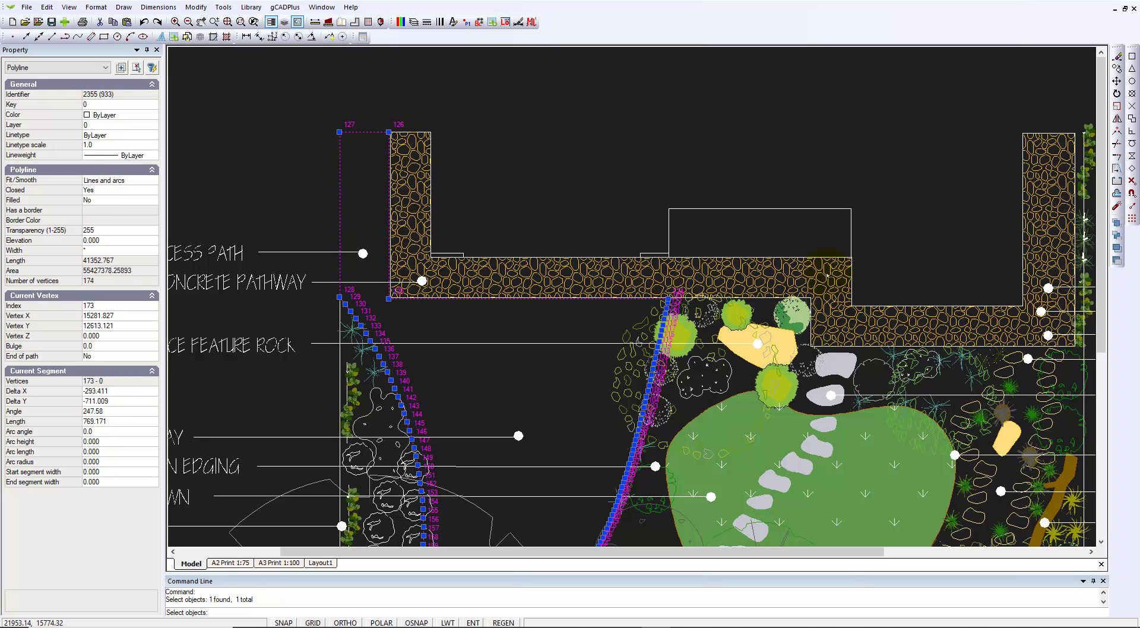
key("Return")
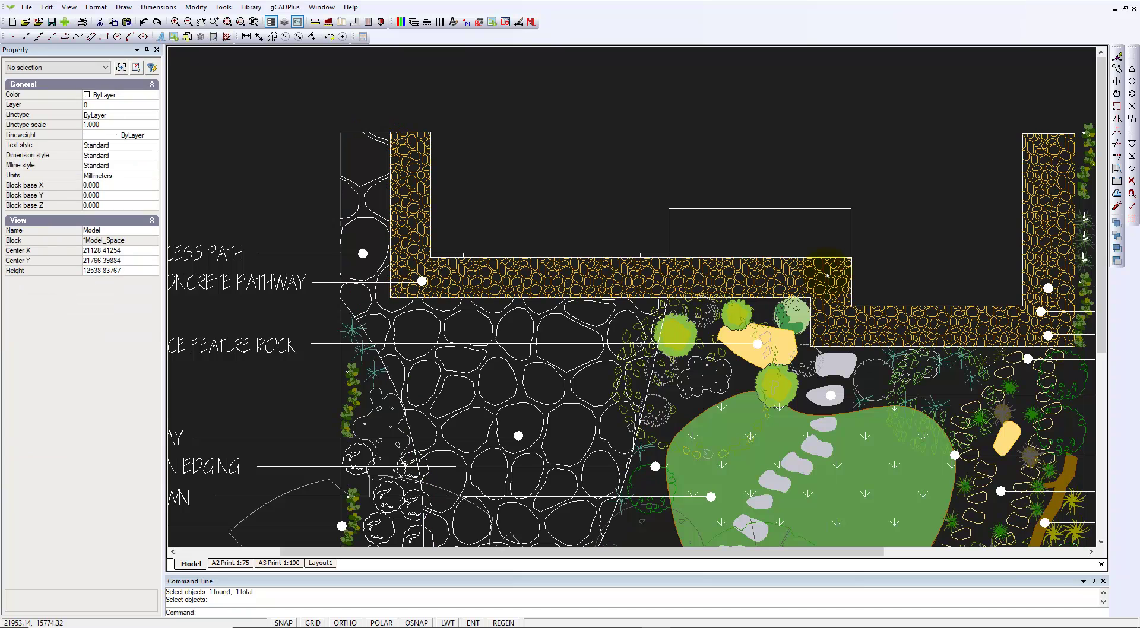
scroll(633, 232, "down", 3)
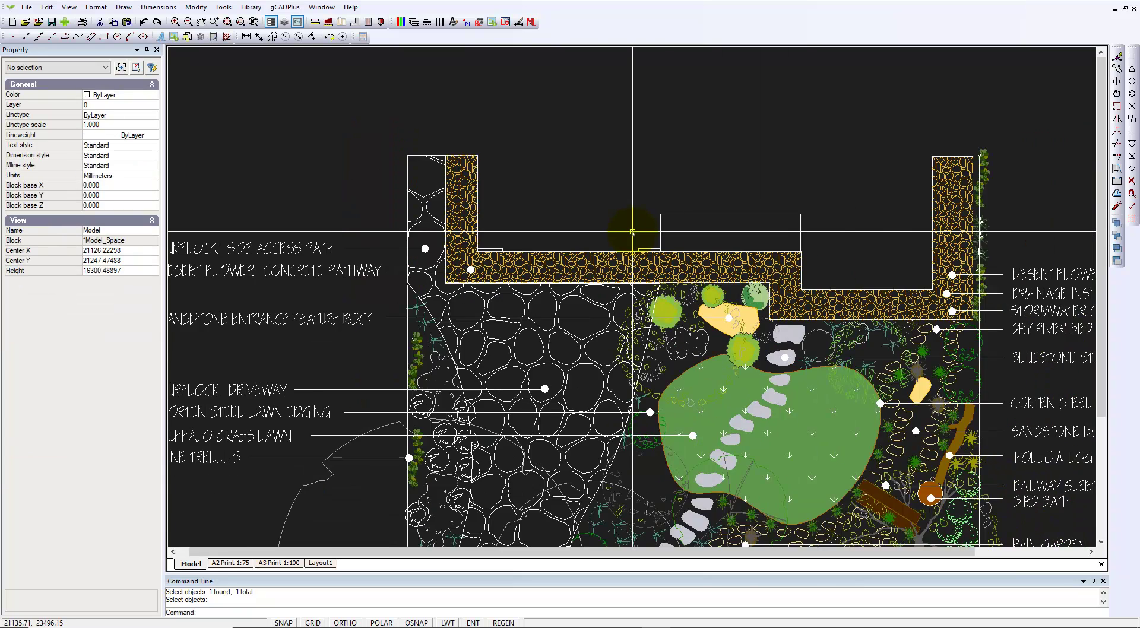
scroll(600, 358, "up", 3)
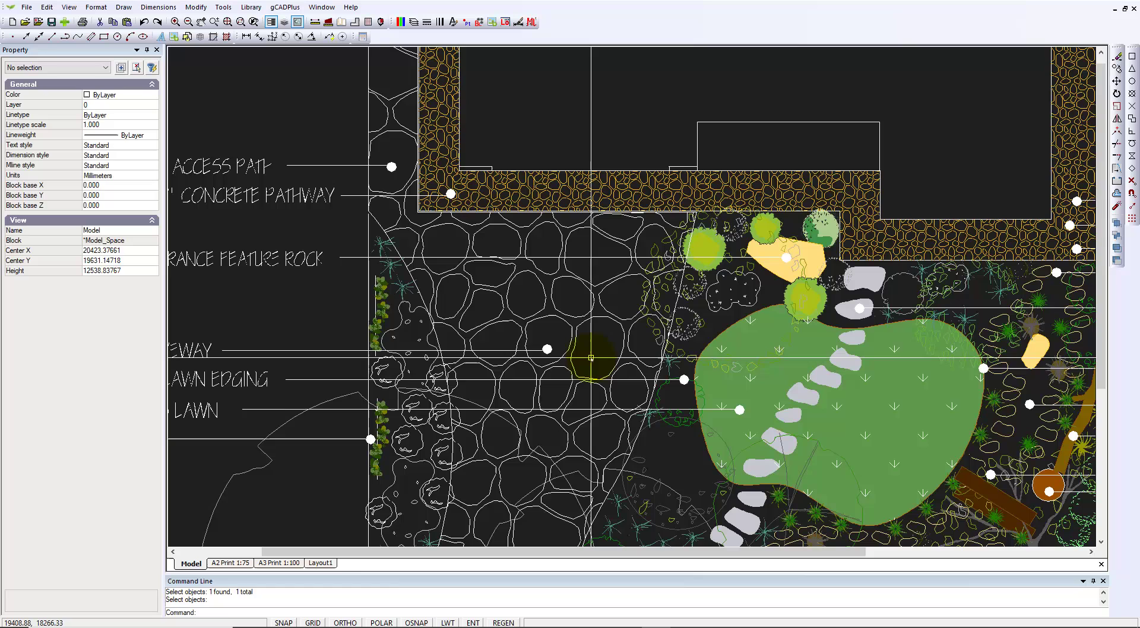
Set the driveway cobble hatch's scale to 1 and deselect it.
left_click(579, 326)
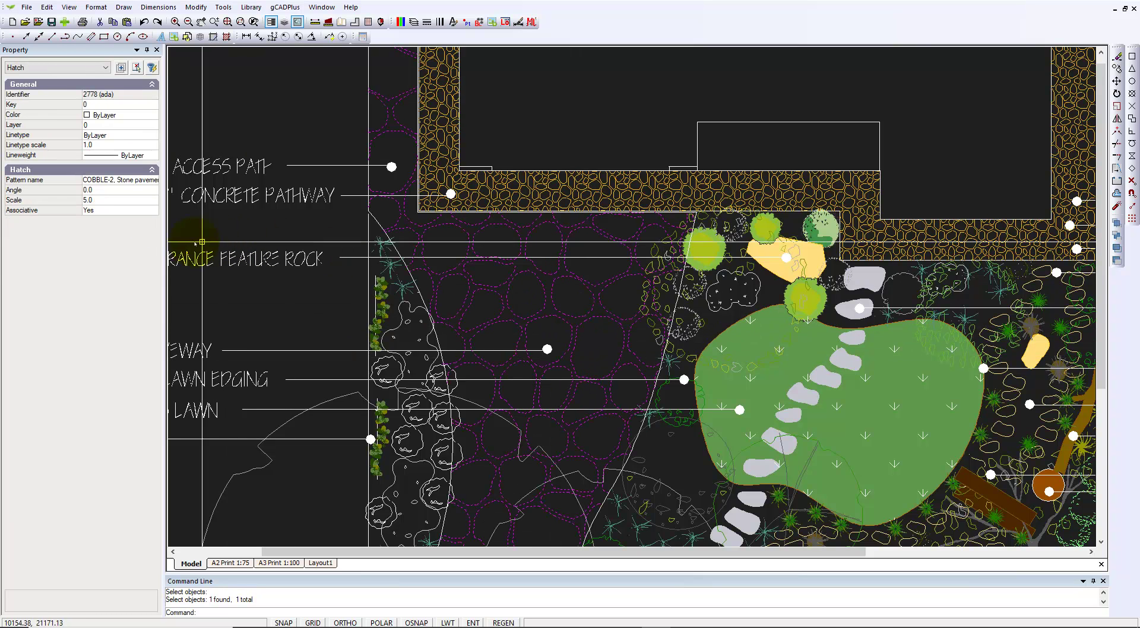
left_click(121, 200)
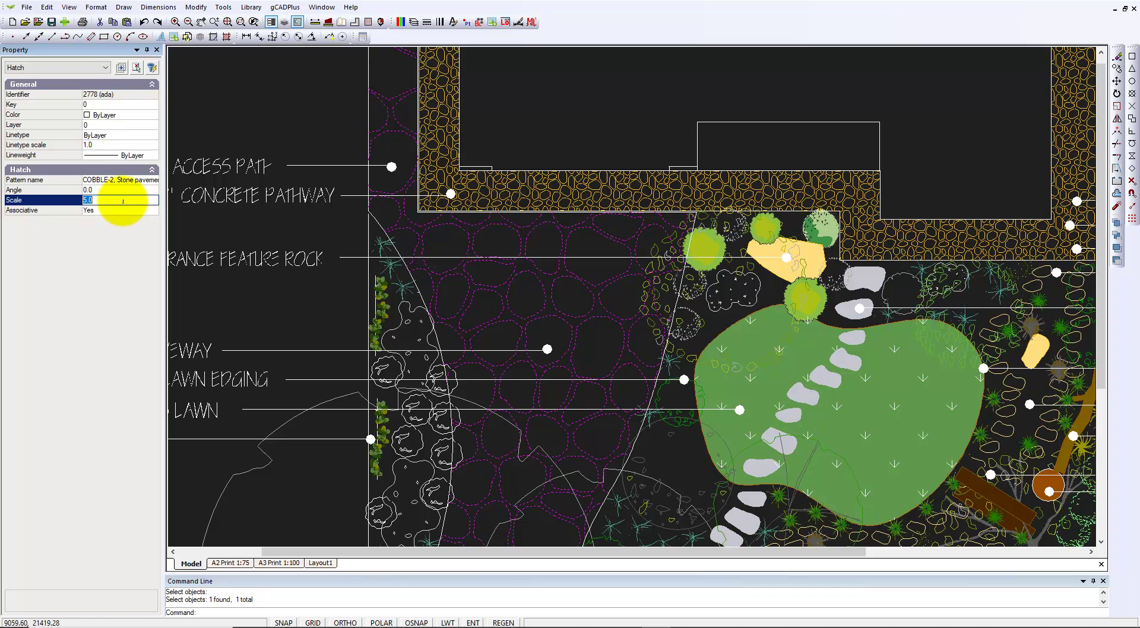
key("Return")
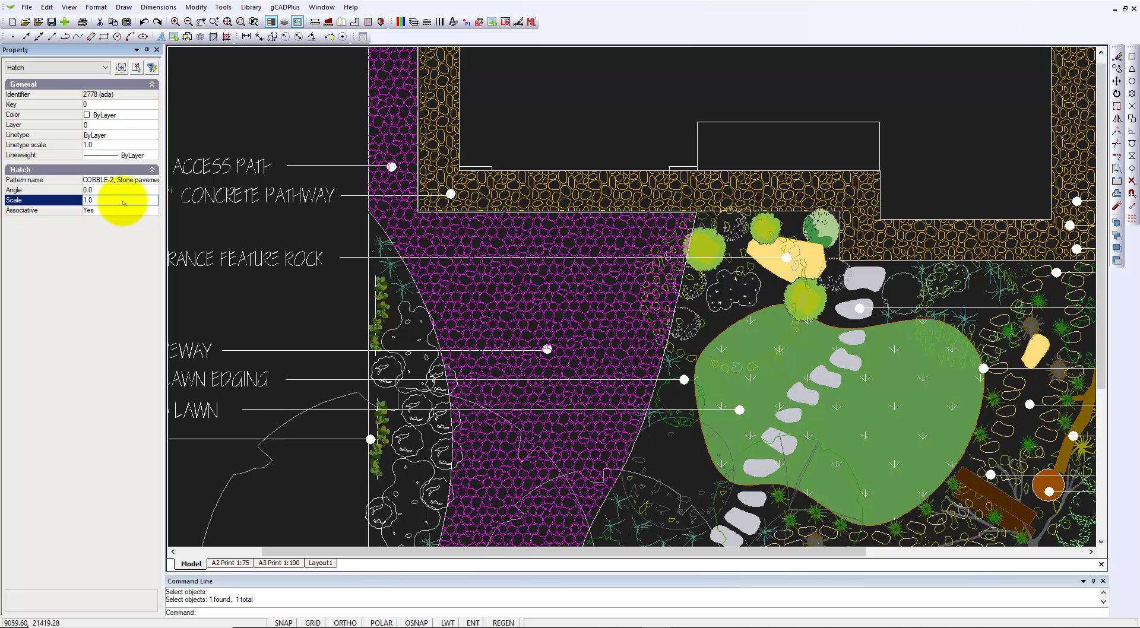
right_click(559, 106)
left_click(576, 109)
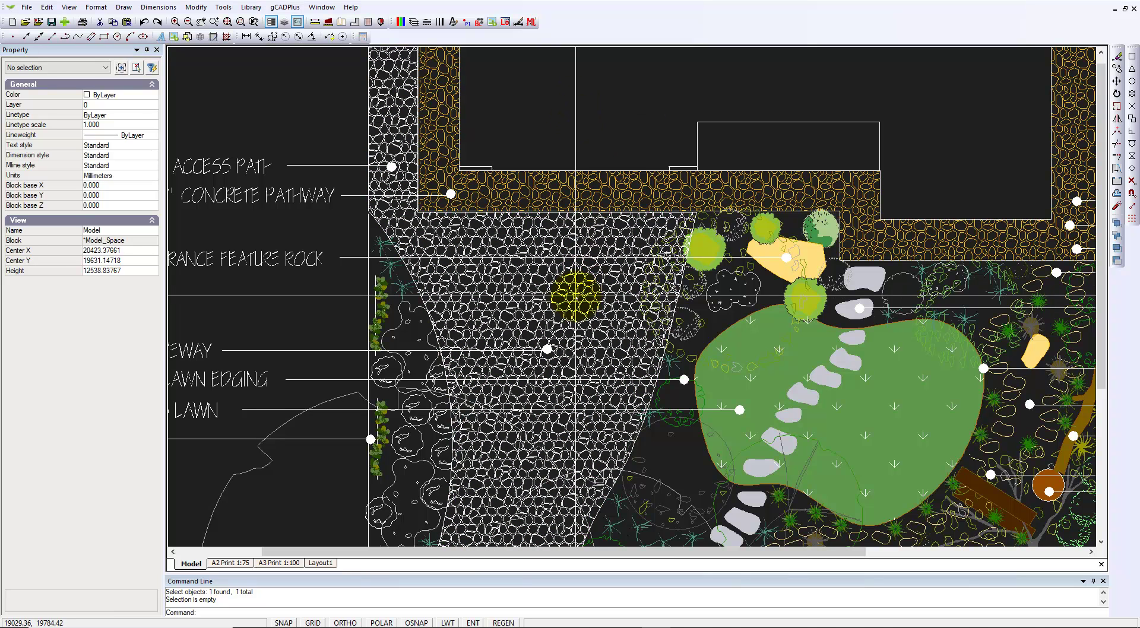
Set the cobble hatch on the driveway and side path to scale 2 and deselect it.
left_click(560, 350)
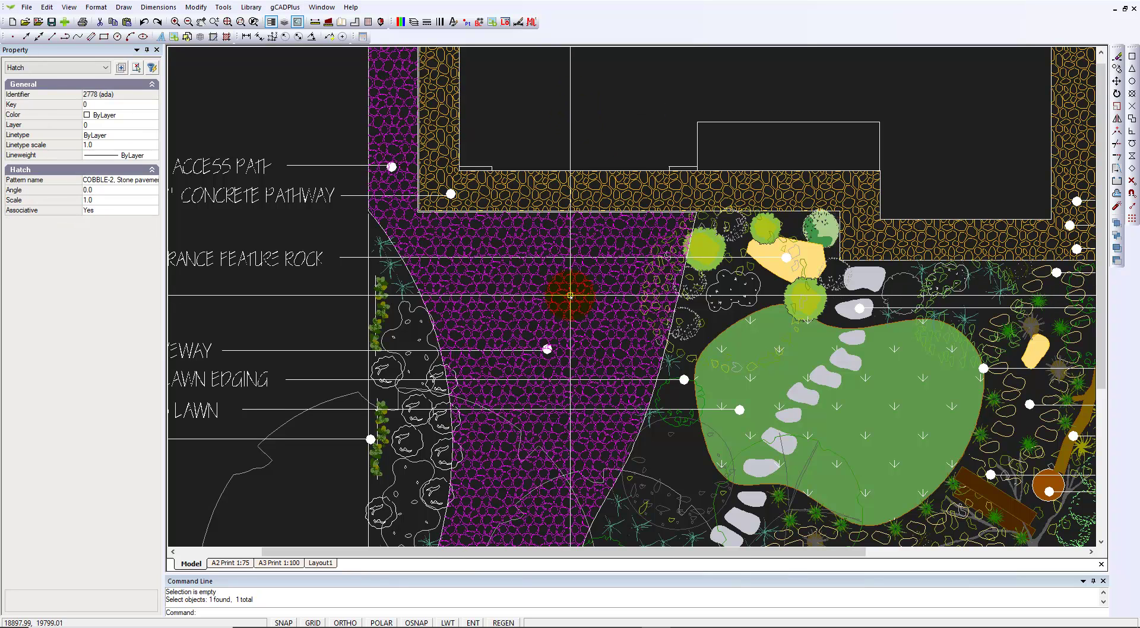
left_click(108, 200)
type("2")
key("Return")
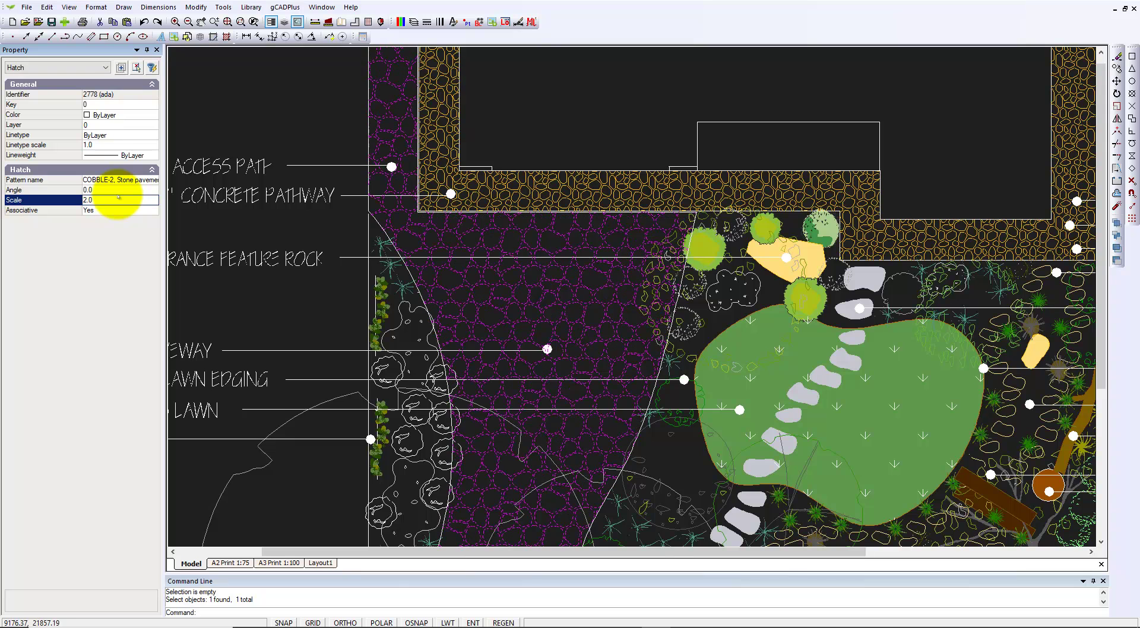
key("Escape")
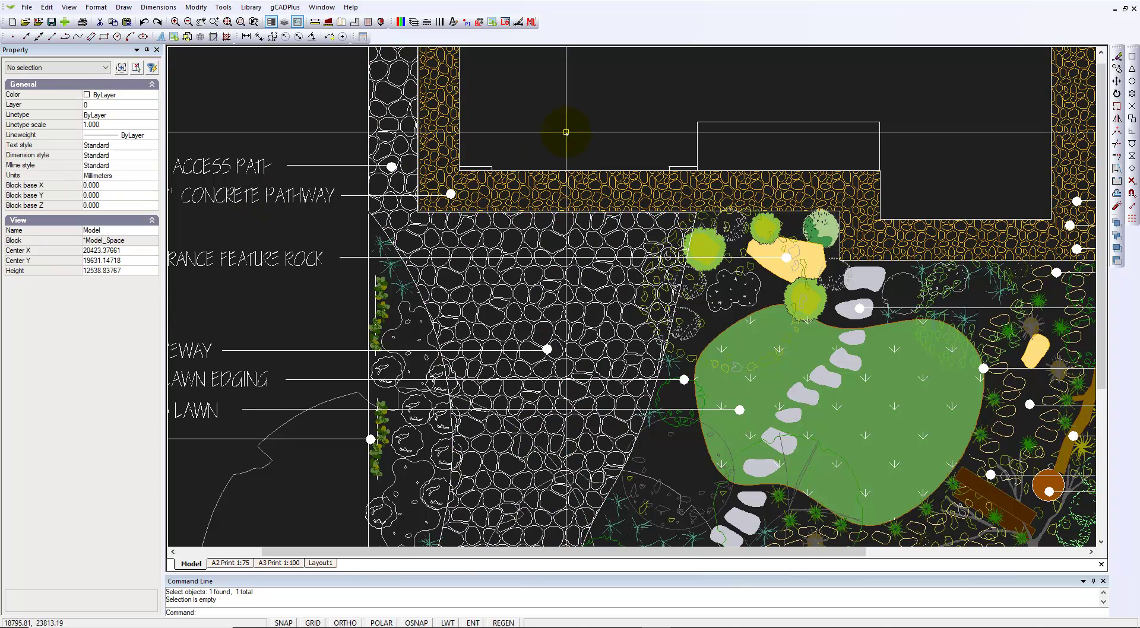
scroll(567, 124, "down", 1)
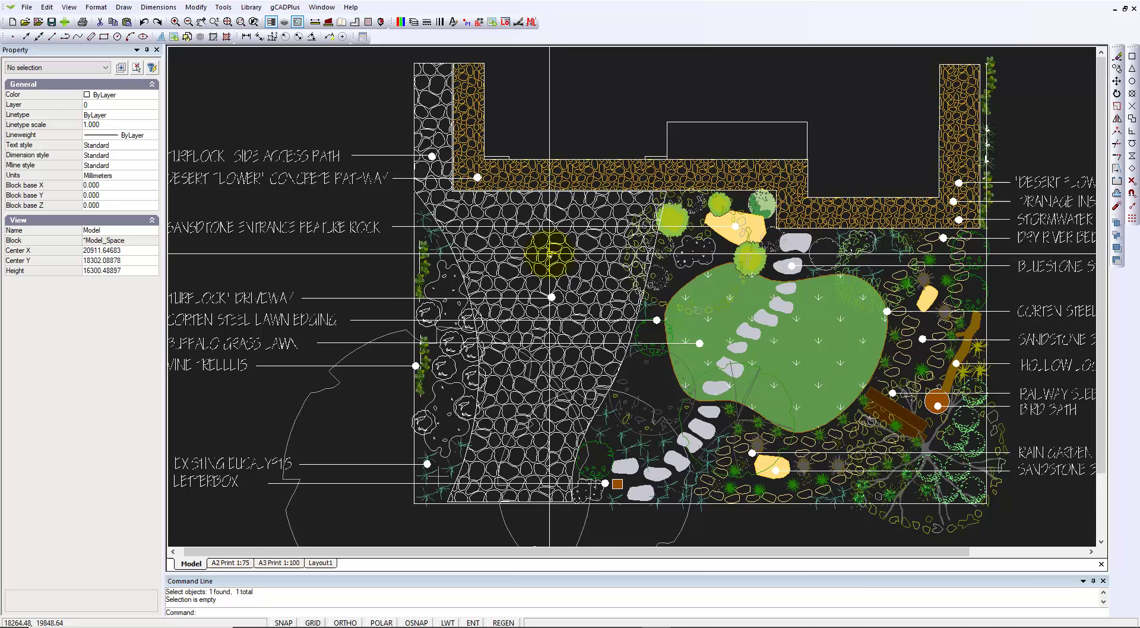
scroll(549, 255, "up", 1)
scroll(550, 255, "up", 1)
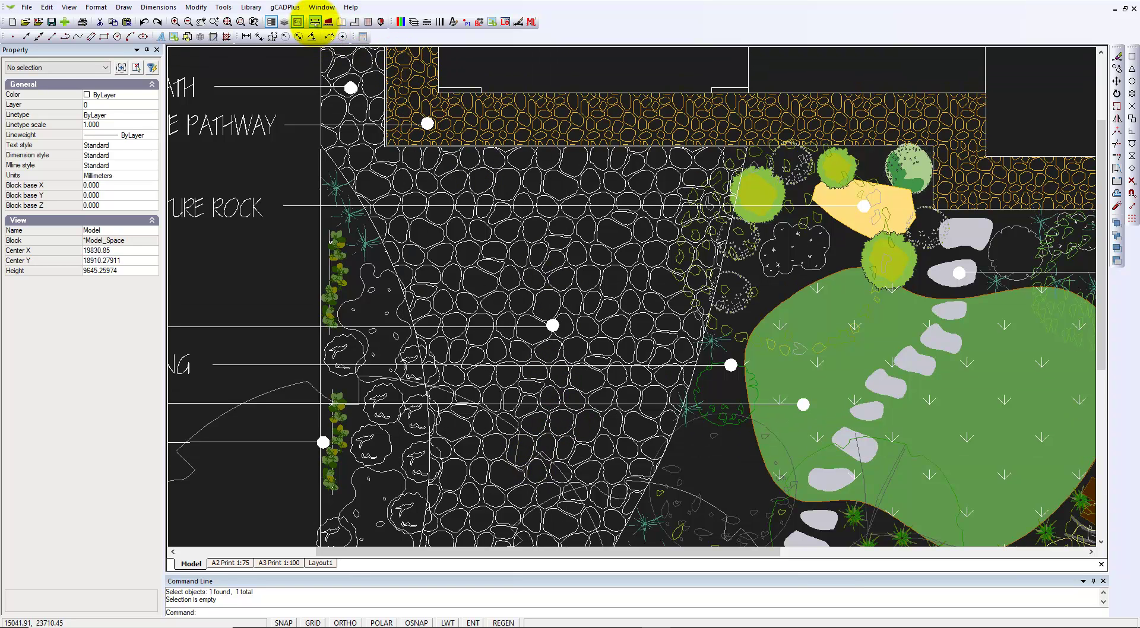
Measure the width of a single cobblestone in the driveway hatch.
left_click(314, 22)
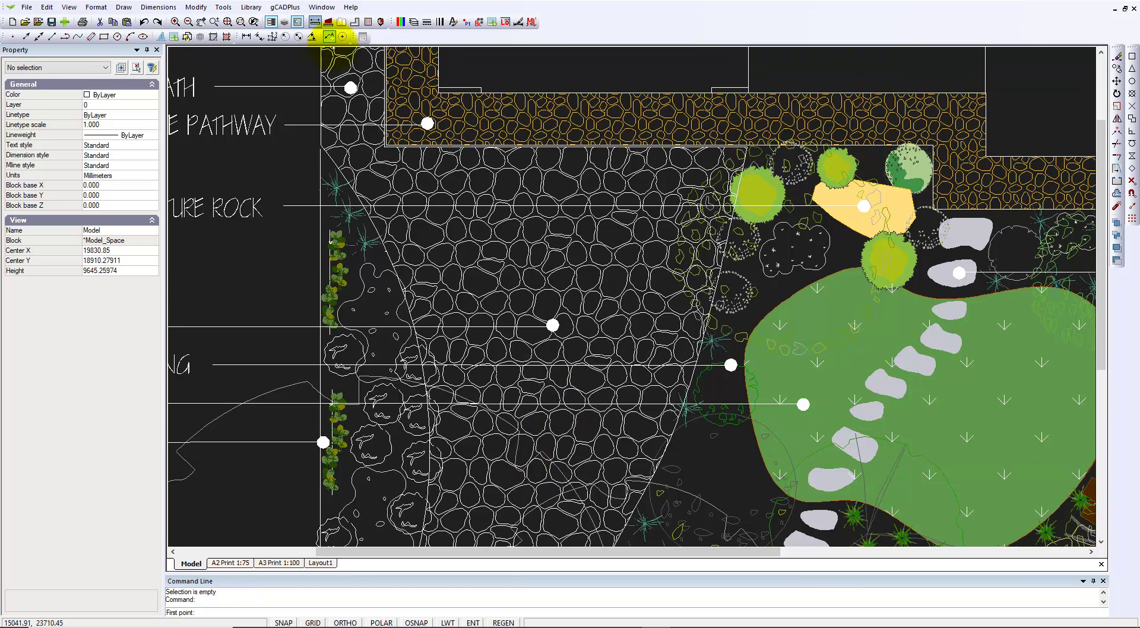
left_click(482, 250)
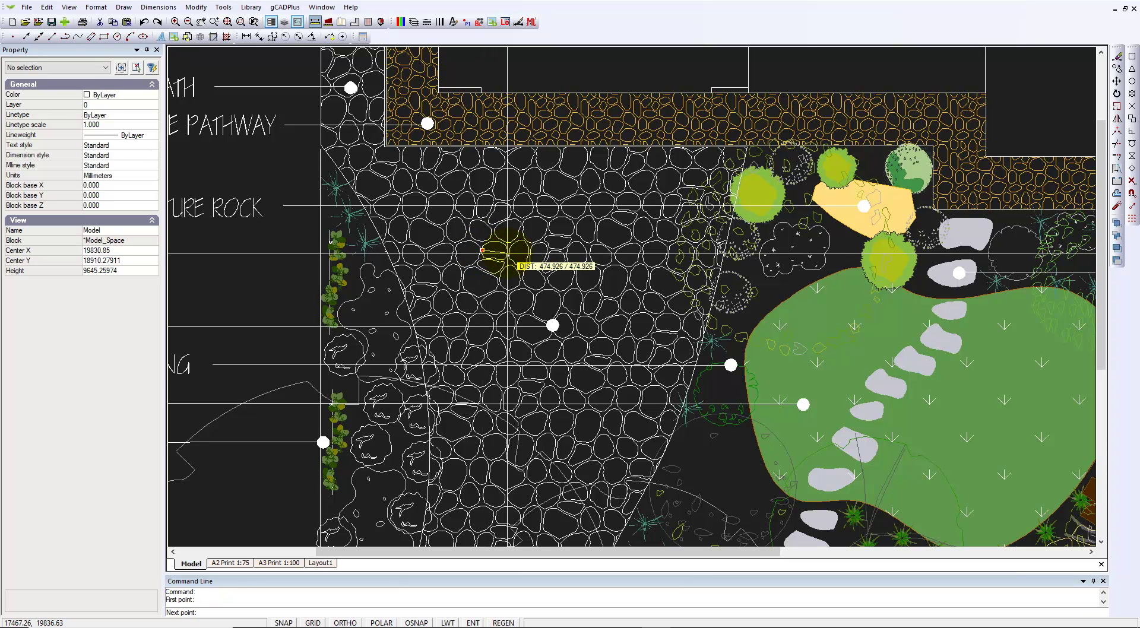
left_click(506, 254)
scroll(542, 282, "down", 2)
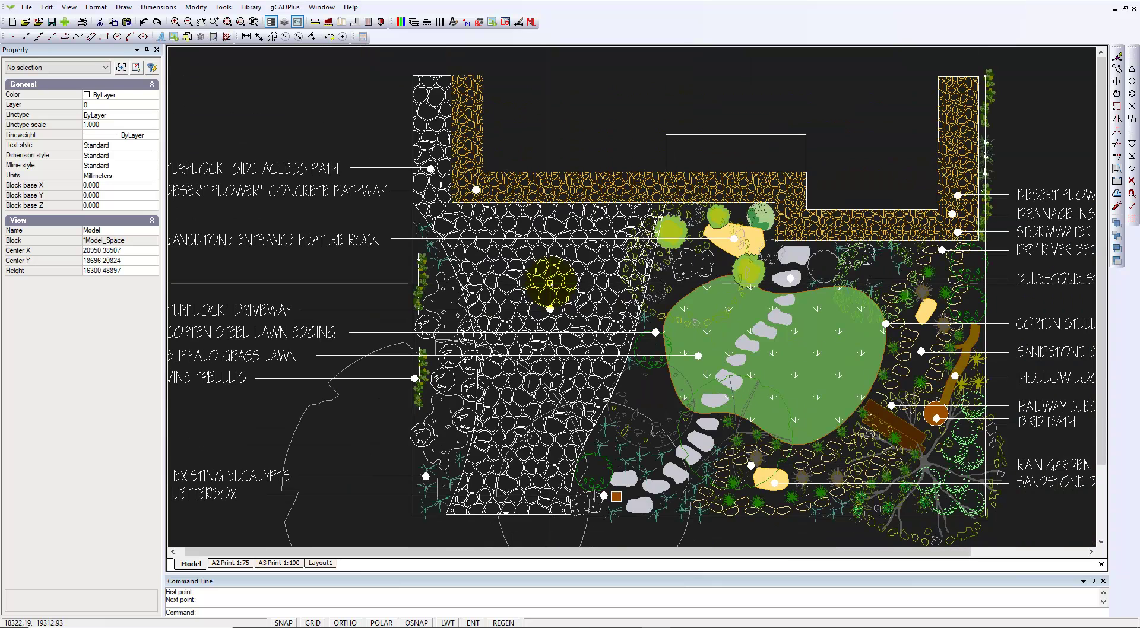
Set the scale of the driveway and side path hatch to 1 and clear the selection.
left_click(549, 283)
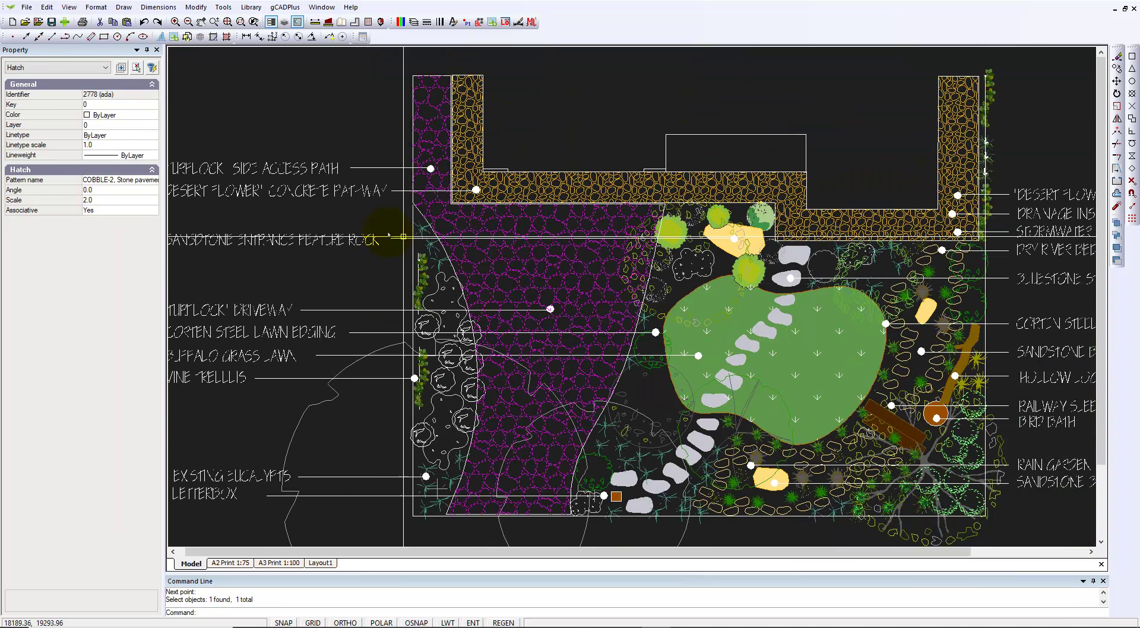
left_click(116, 199)
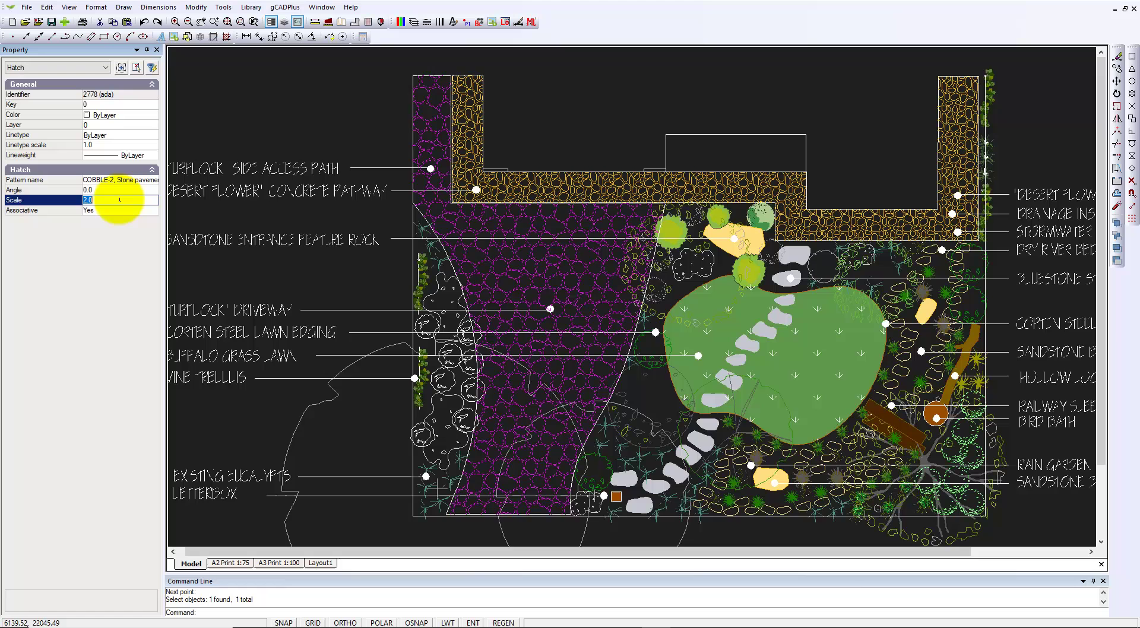
key("Return")
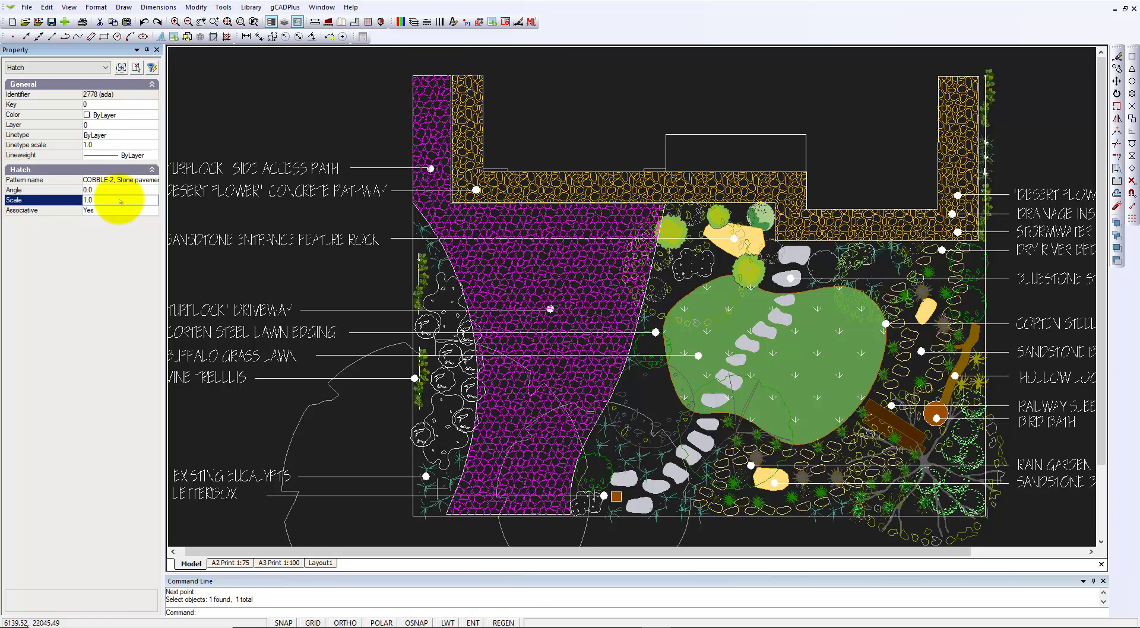
key("Escape")
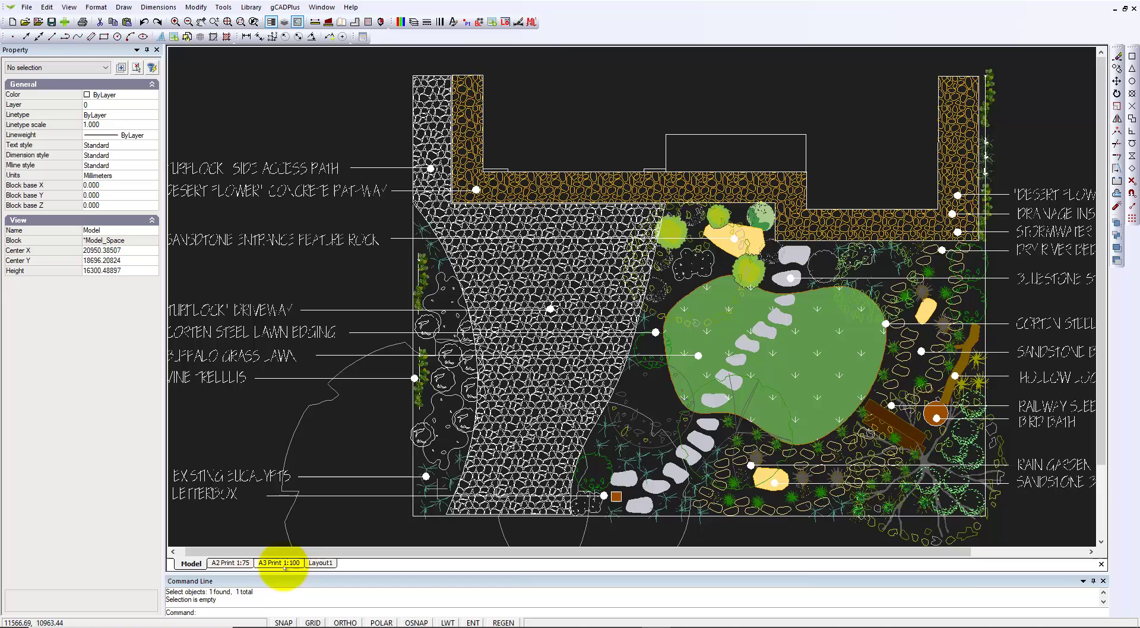
Check how the driveway hatch appears in the A3 Print 1:100 layout, then return to model space.
left_click(282, 563)
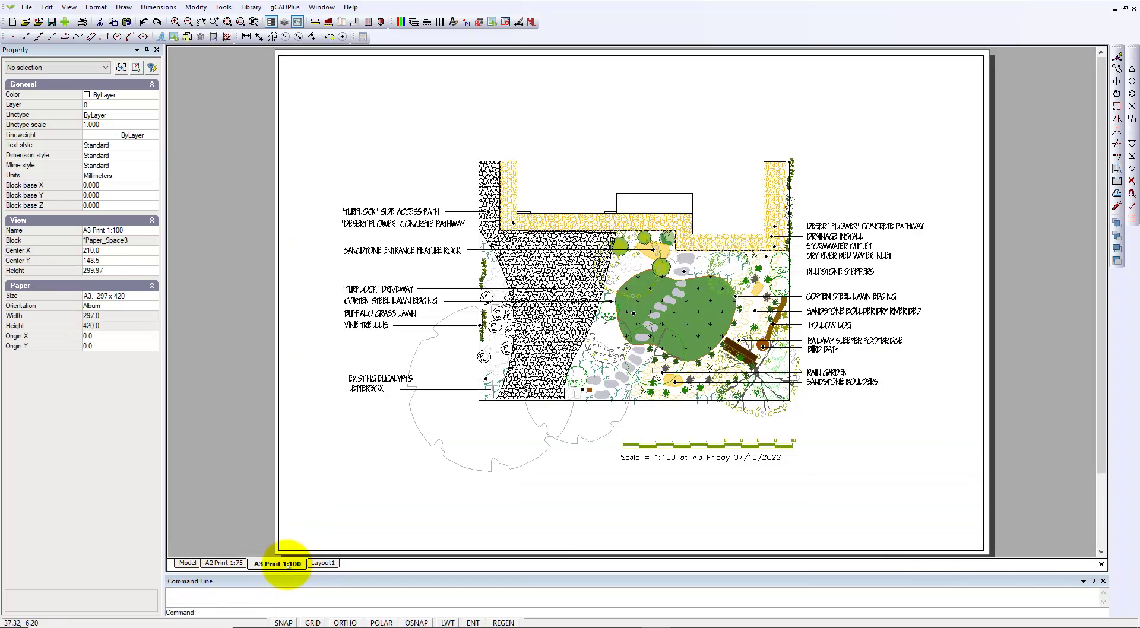
scroll(567, 273, "up", 2)
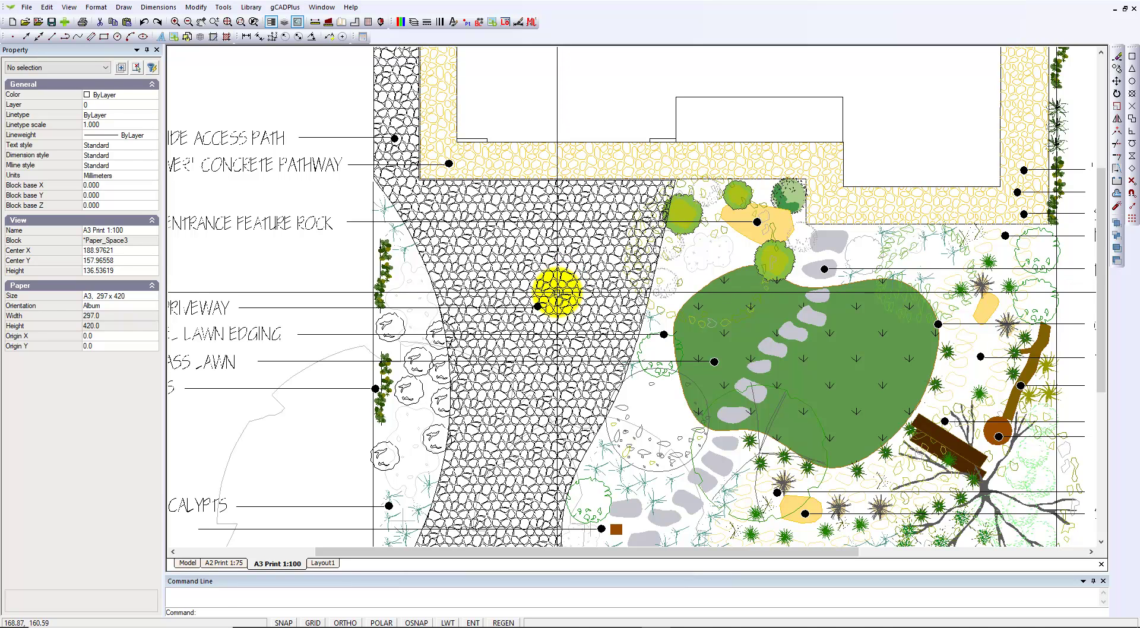
double_click(558, 293)
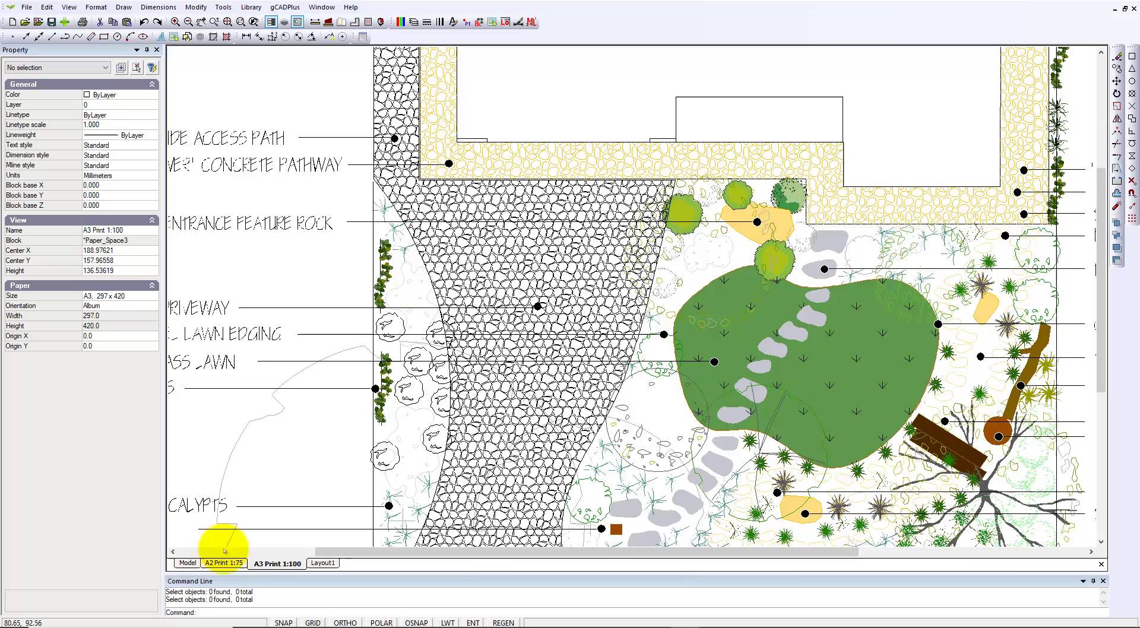
left_click(188, 563)
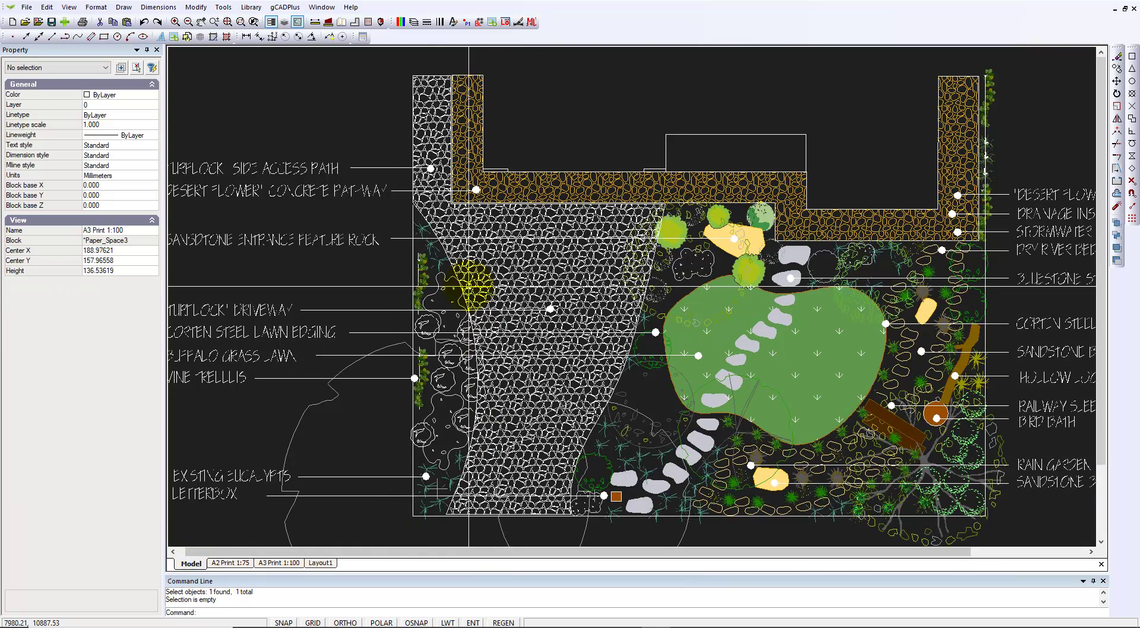
Change the driveway cobble hatch's color to index color 253 and deselect it.
left_click(500, 280)
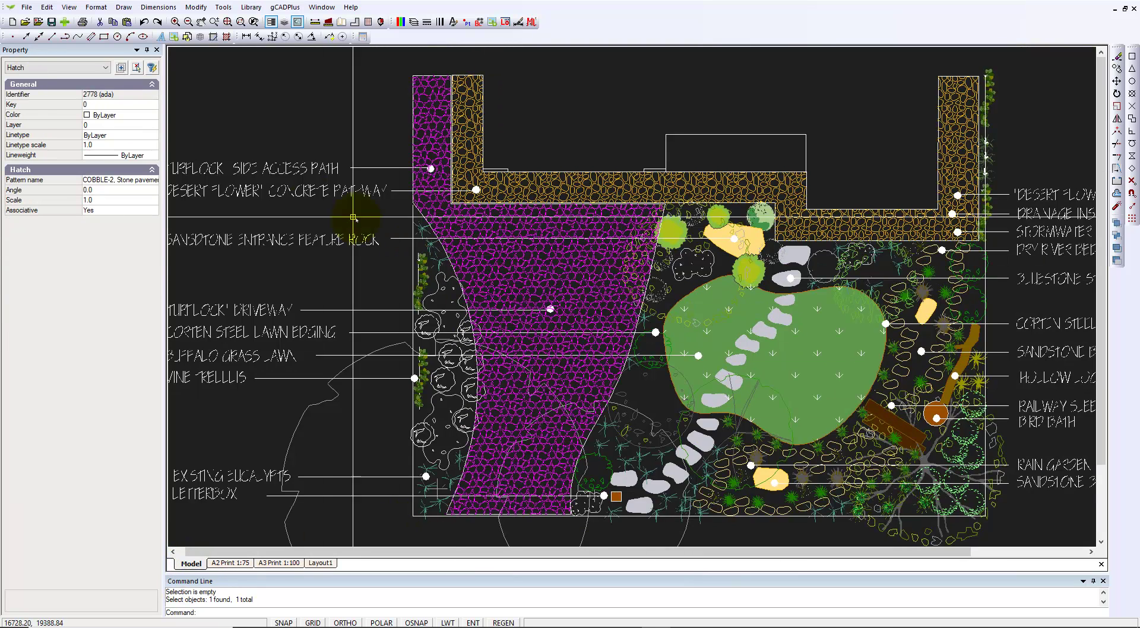
left_click(150, 116)
left_click(153, 116)
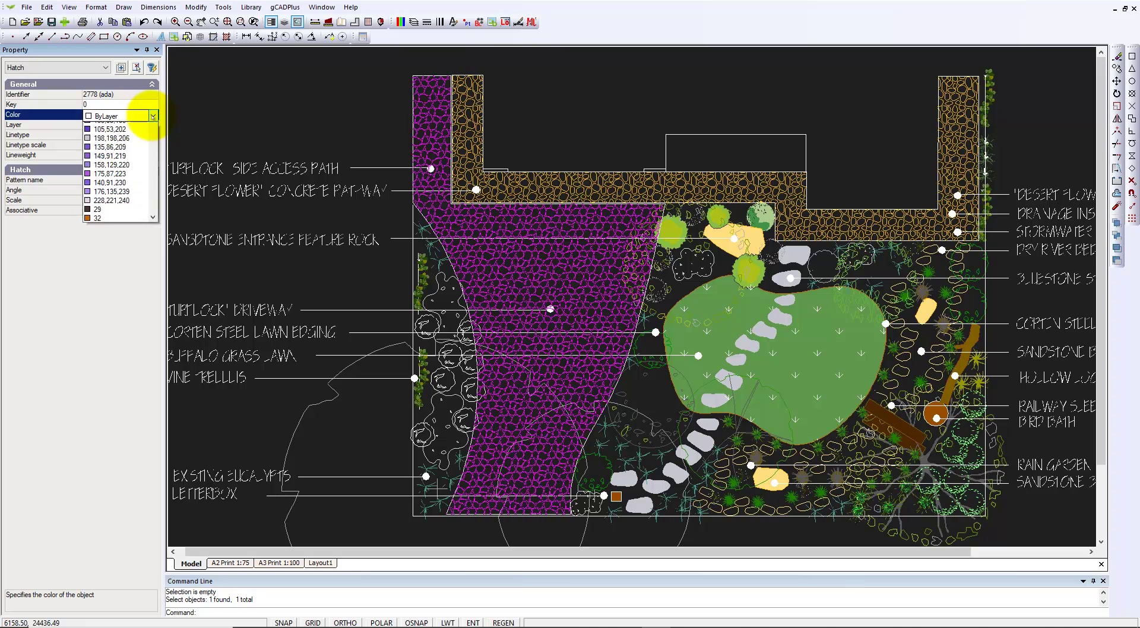
left_click_drag(153, 229, 149, 386)
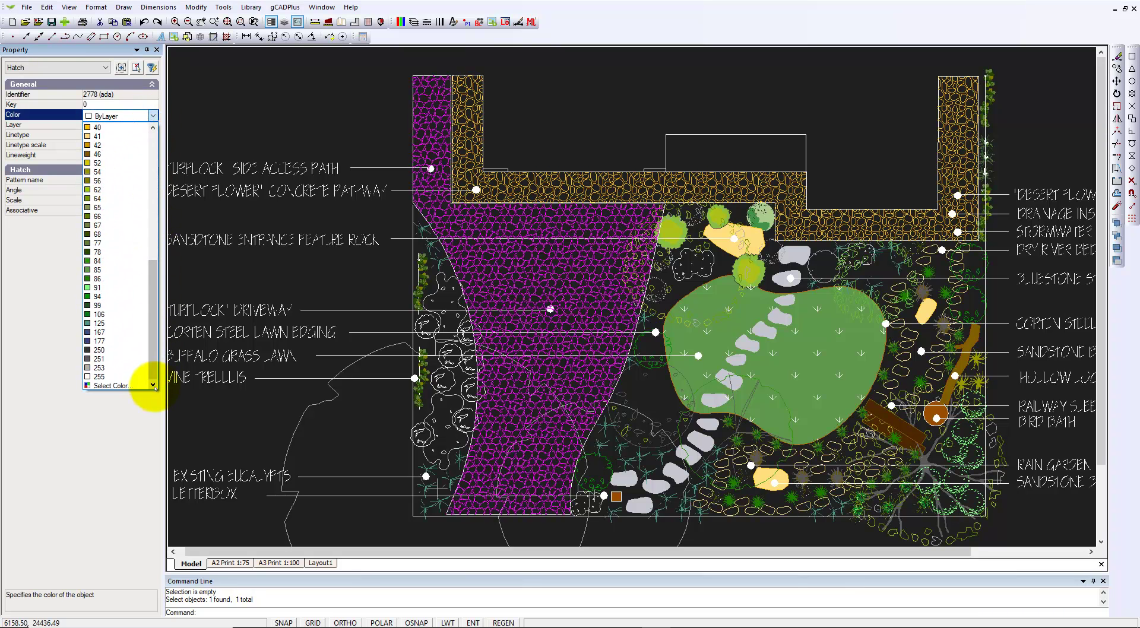
left_click(113, 385)
left_click(509, 357)
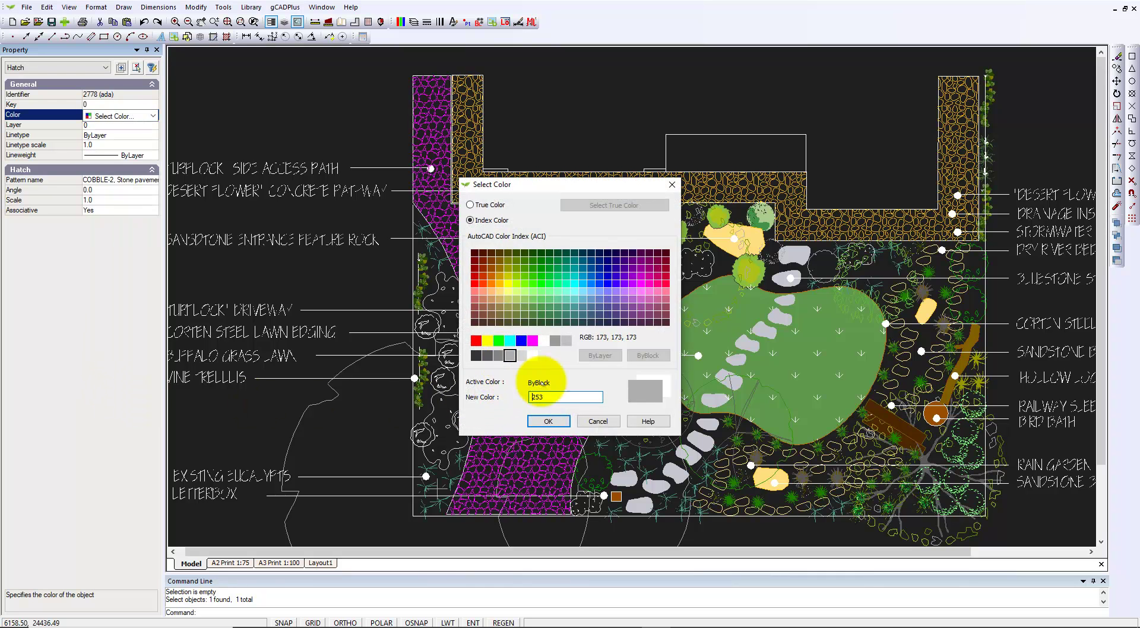
left_click(548, 421)
right_click(571, 418)
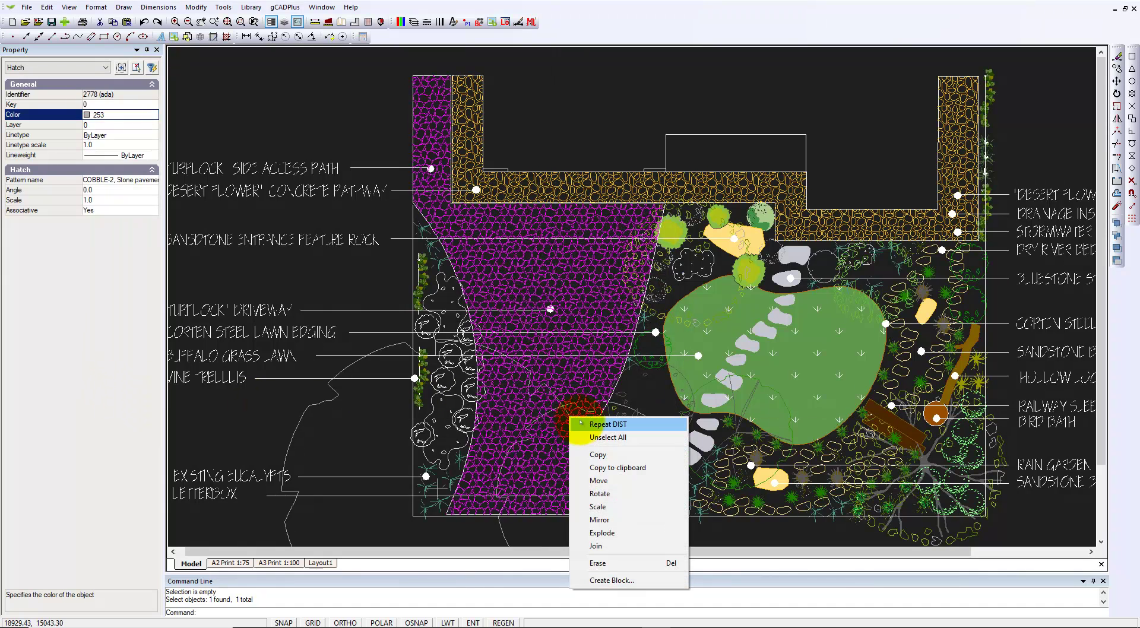
left_click(594, 438)
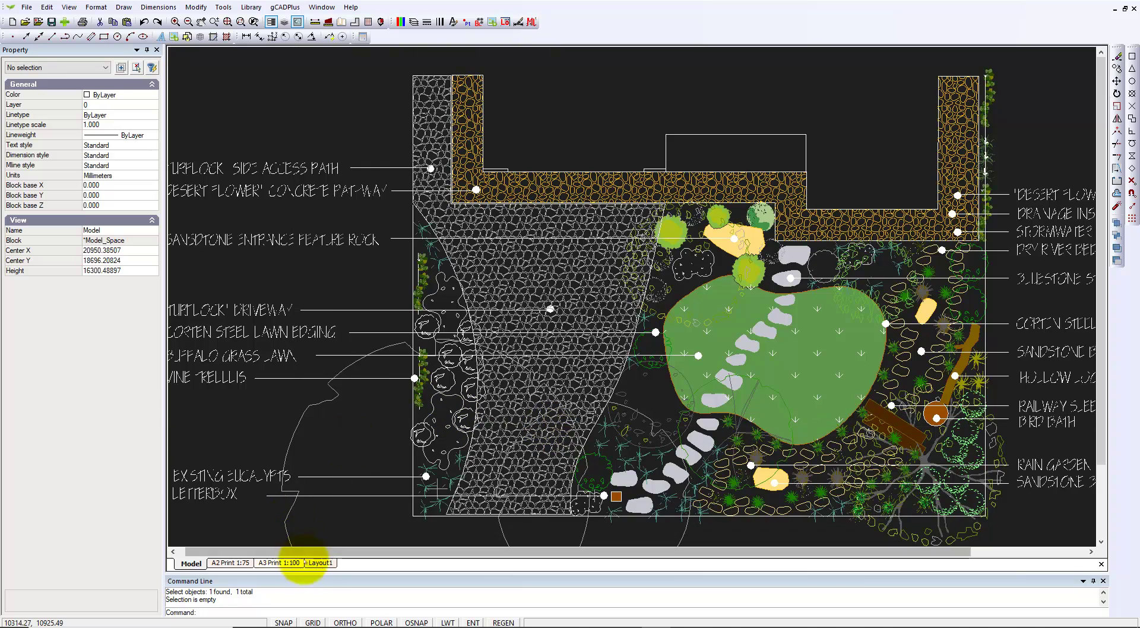
Review the grey driveway hatch on the A3 Print 1:100 layout and go back to the model.
left_click(288, 563)
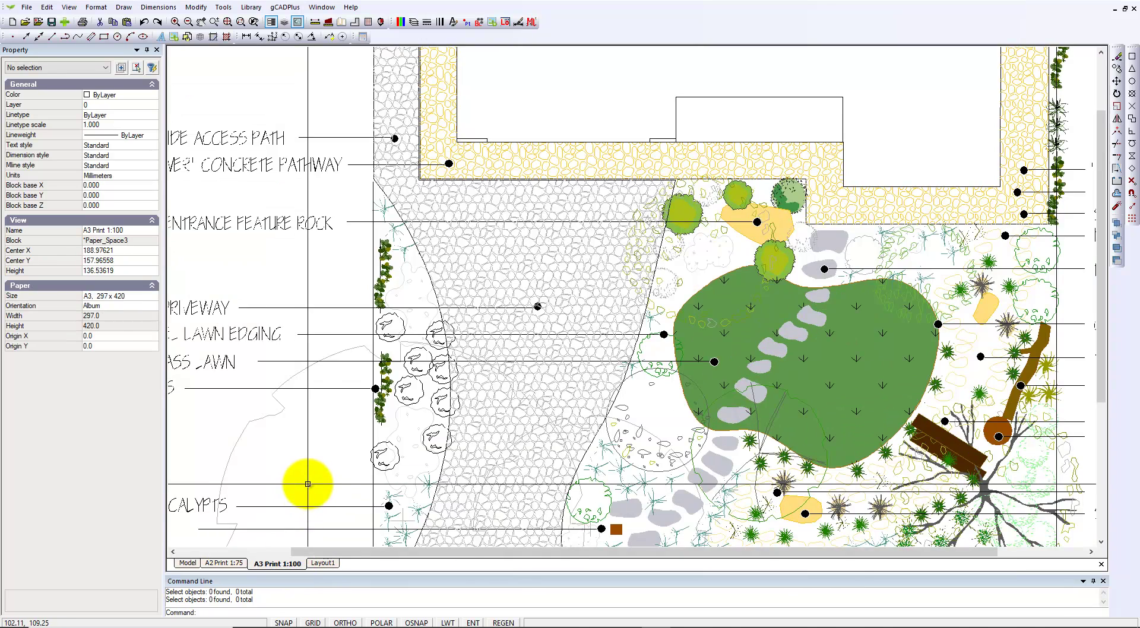
scroll(302, 483, "down", 3)
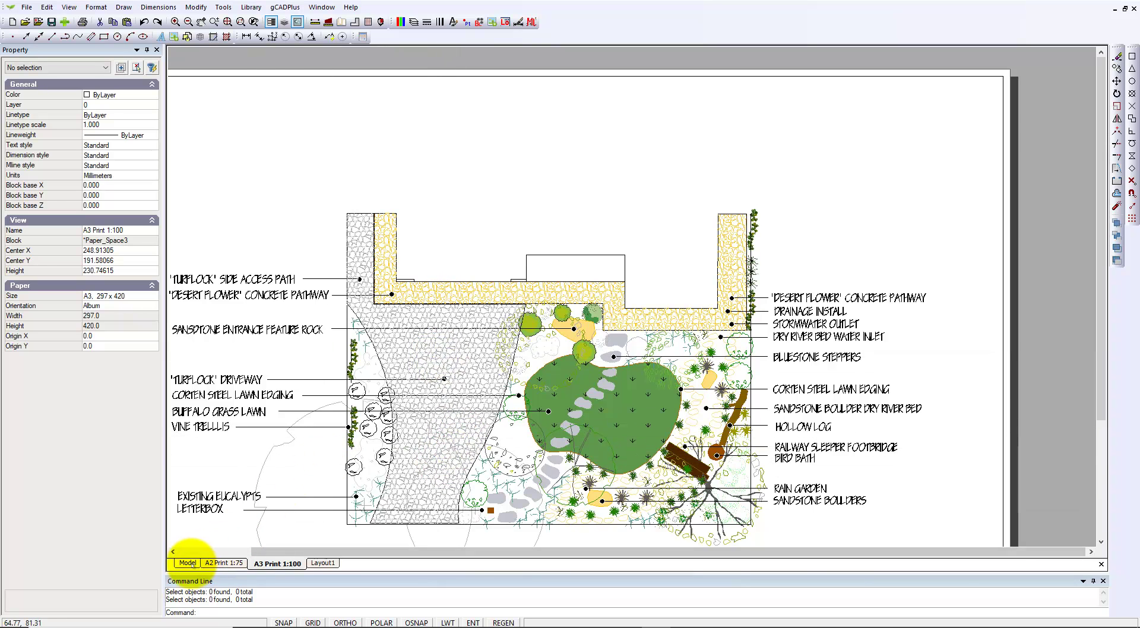
left_click(188, 564)
Load the SUV1Filled drawing from the Vehicles folder of the Details library as a block.
left_click(249, 7)
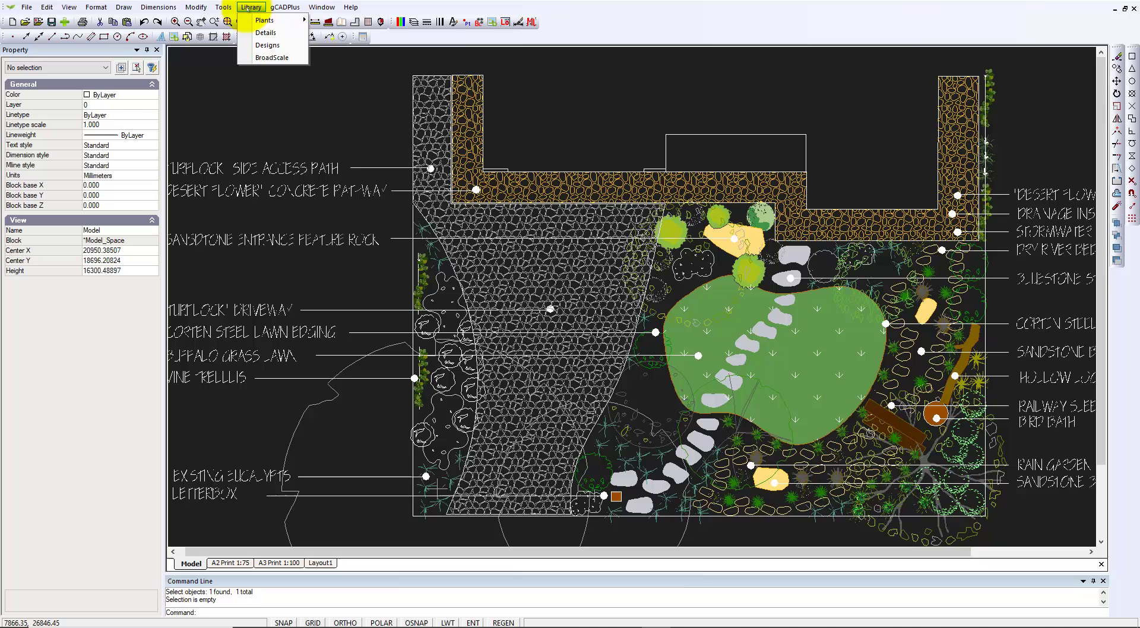
mouse_move(267, 21)
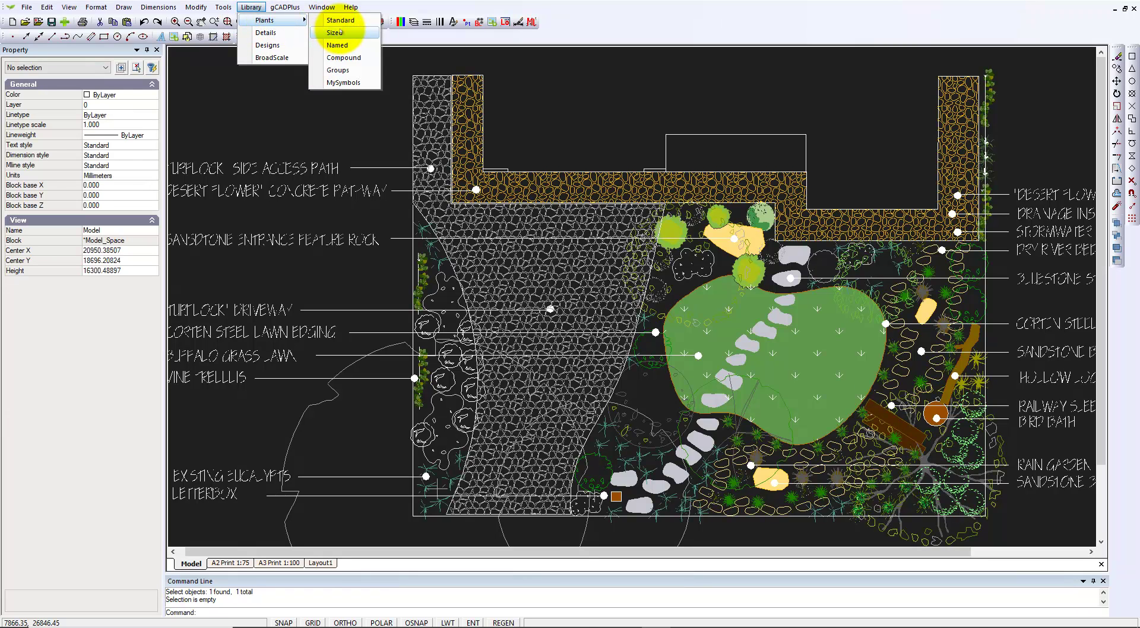
left_click(266, 33)
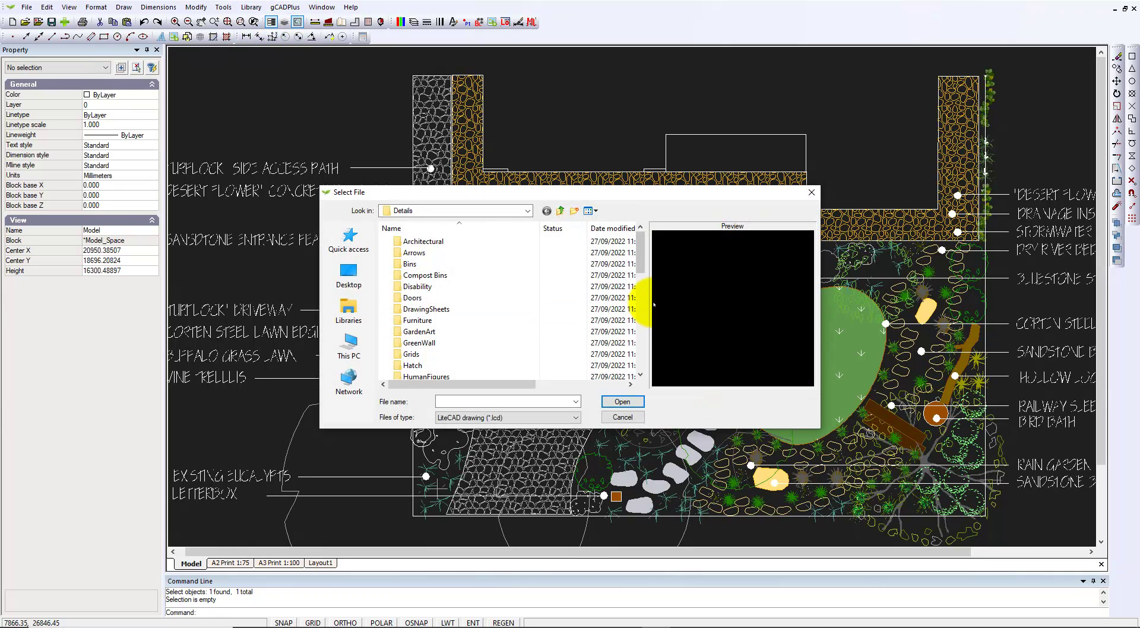
left_click_drag(640, 255, 641, 380)
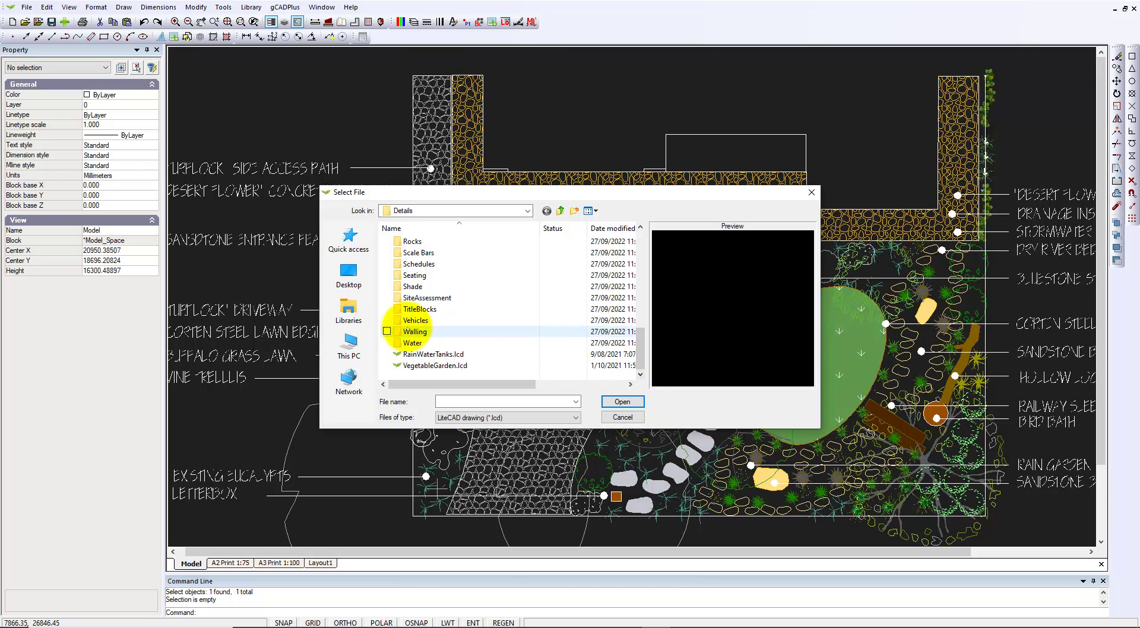
double_click(409, 320)
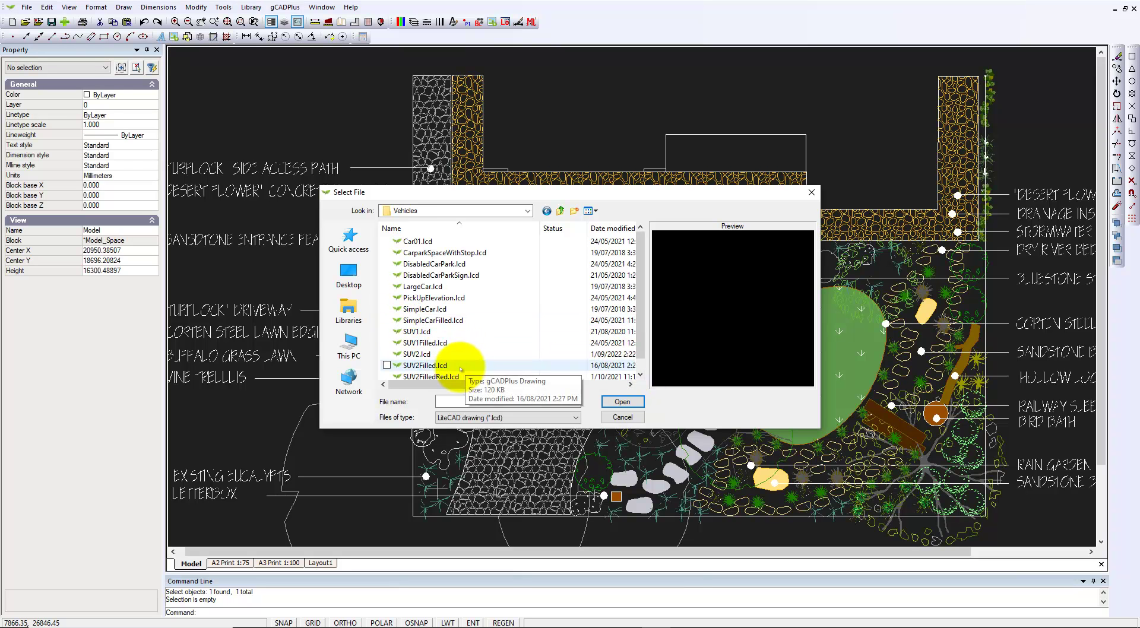
left_click(424, 342)
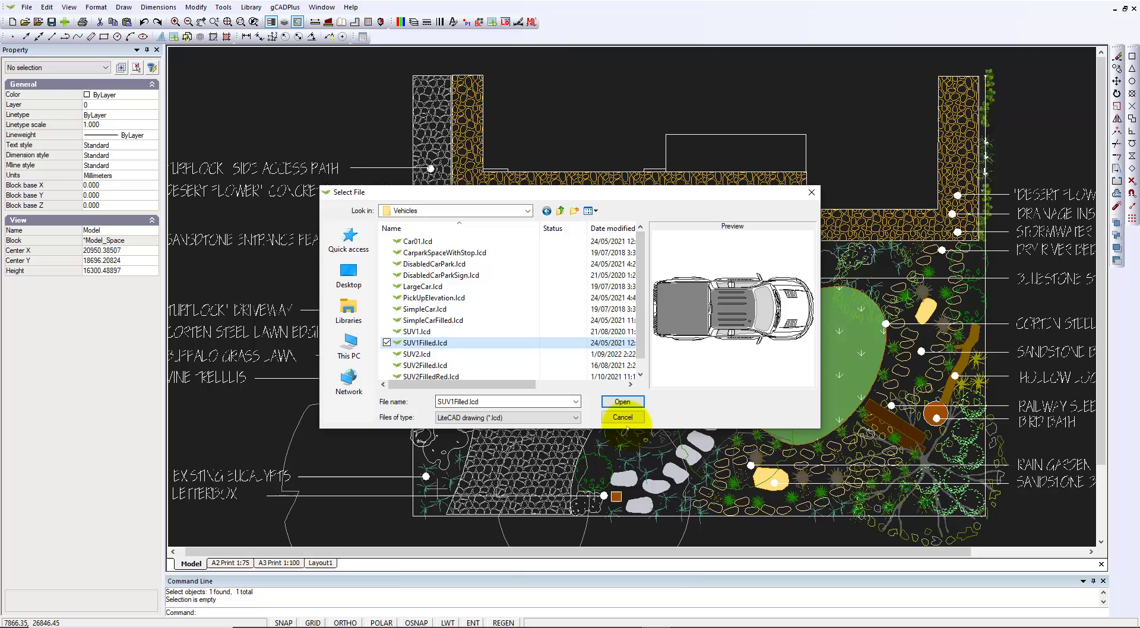
left_click(622, 402)
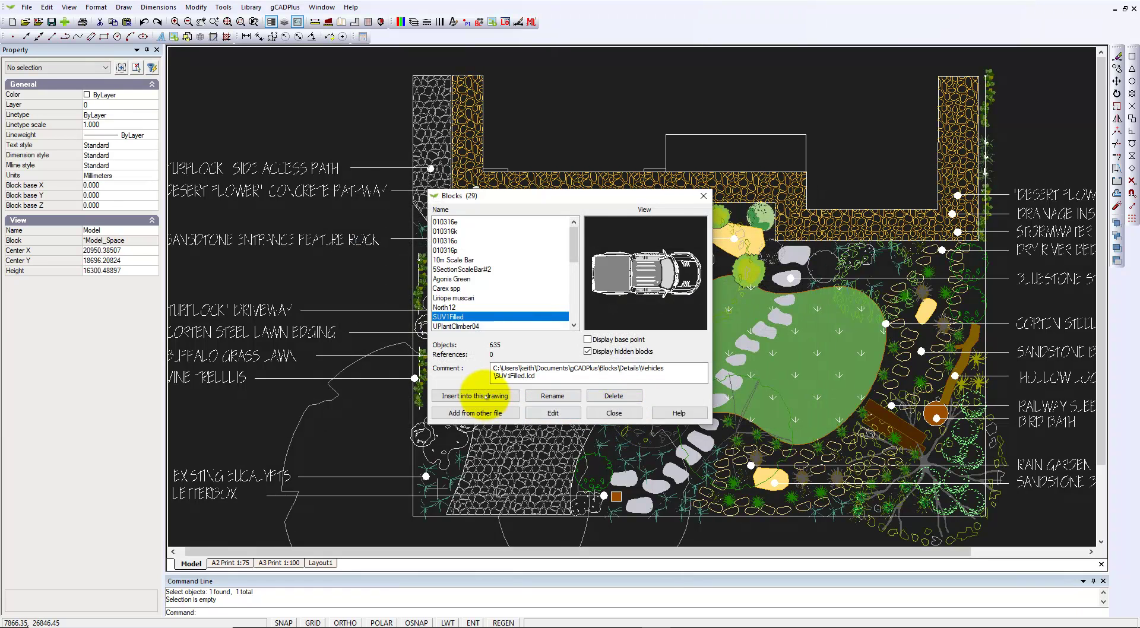
Insert the SUV1Filled block at uniform scale 1.0 and place it across the lower end of the driveway.
left_click(475, 396)
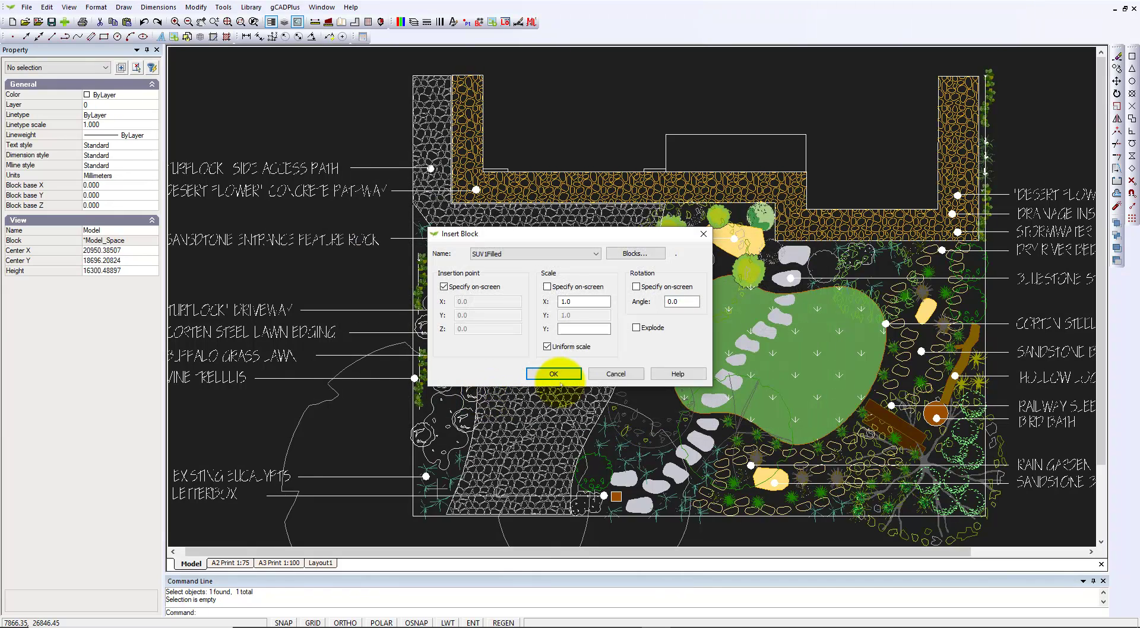
left_click(553, 374)
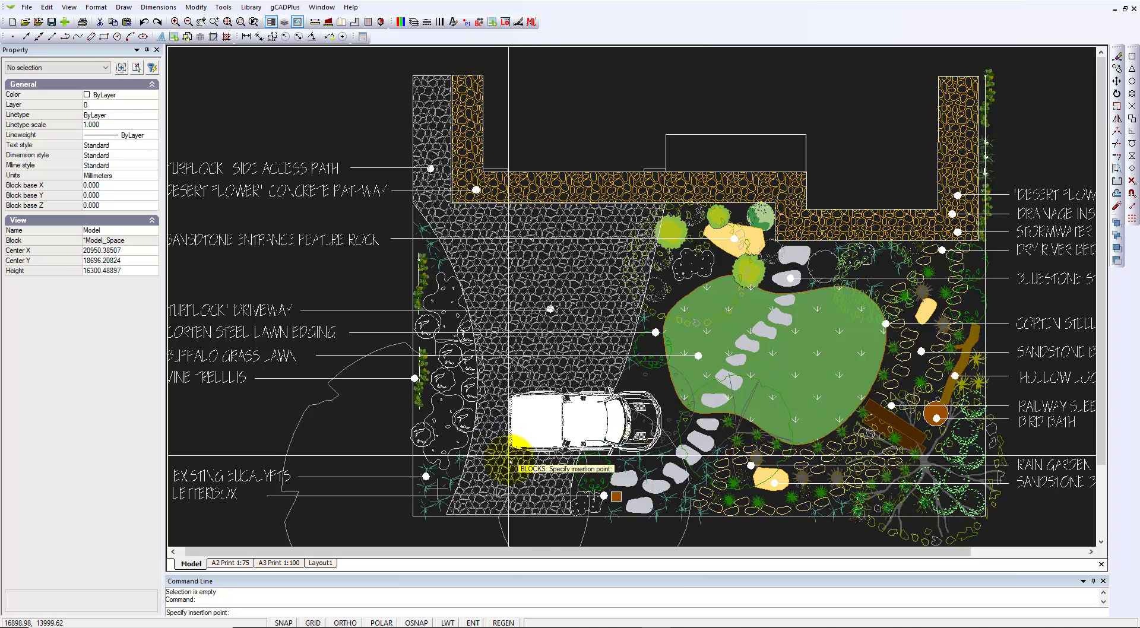
left_click(503, 483)
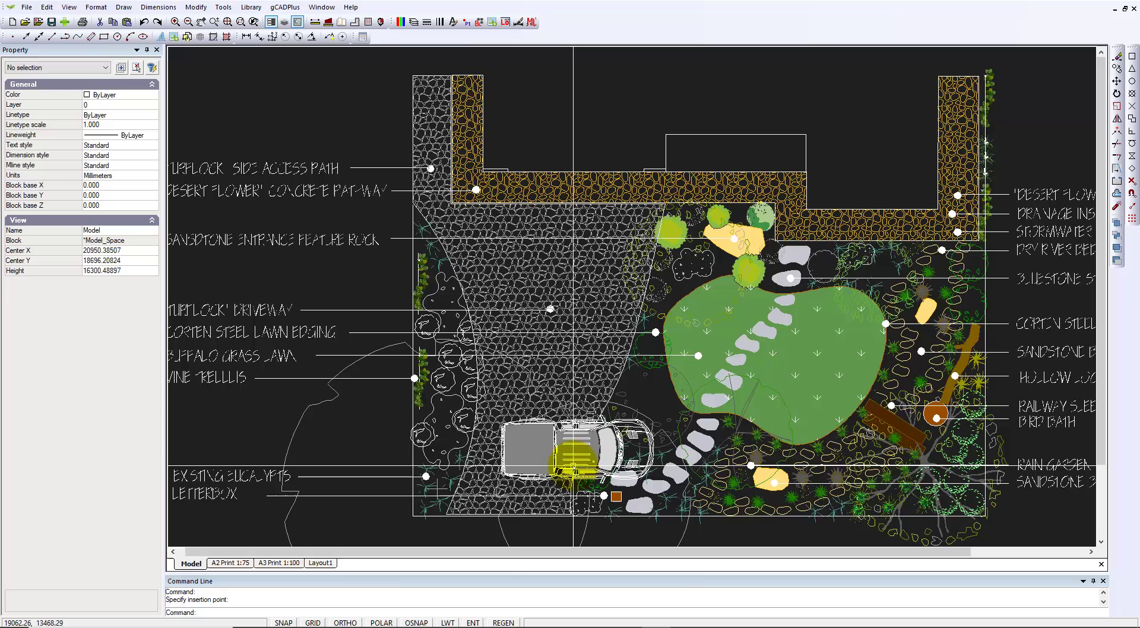
Rotate the SUV to about 83 degrees and move it onto the middle of the lower driveway, then deselect it.
left_click(573, 460)
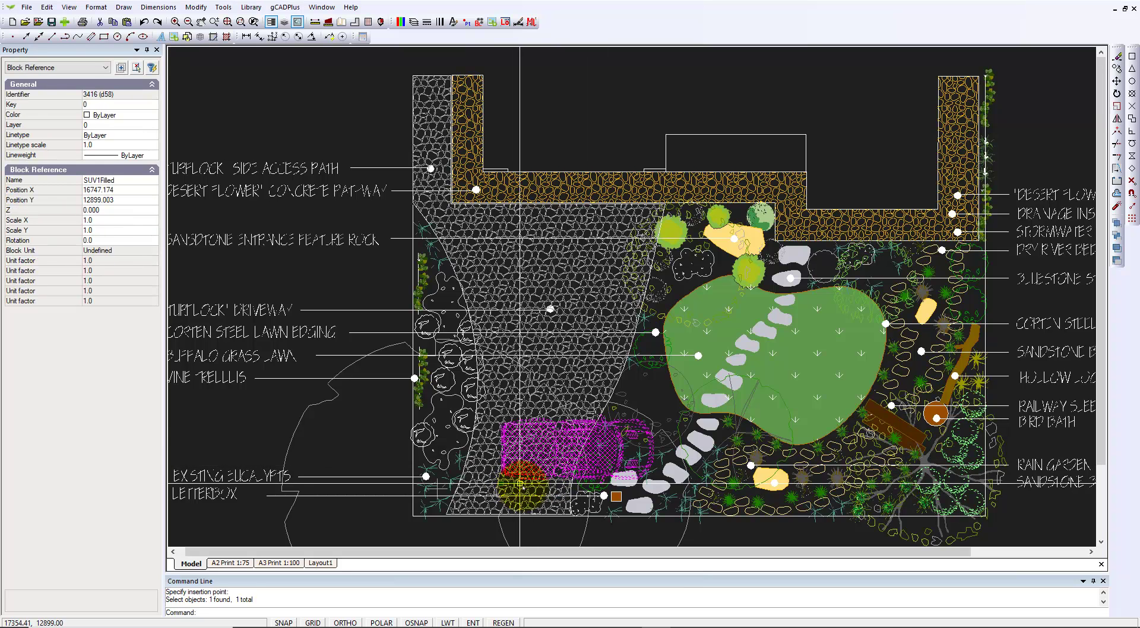
left_click_drag(520, 483, 515, 370)
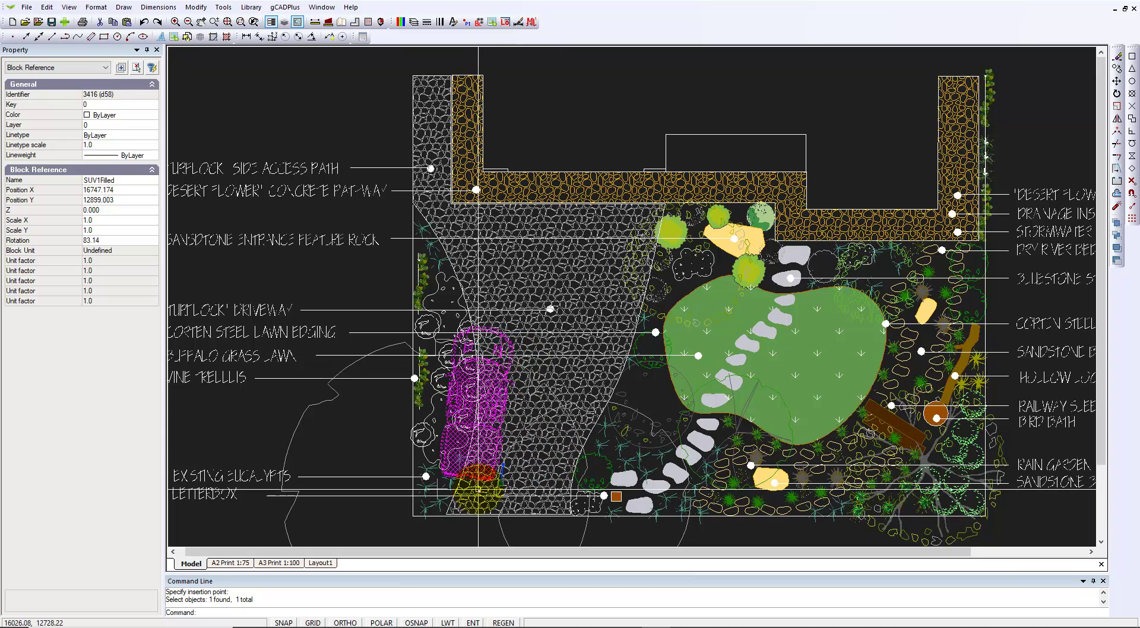
left_click_drag(479, 490, 550, 488)
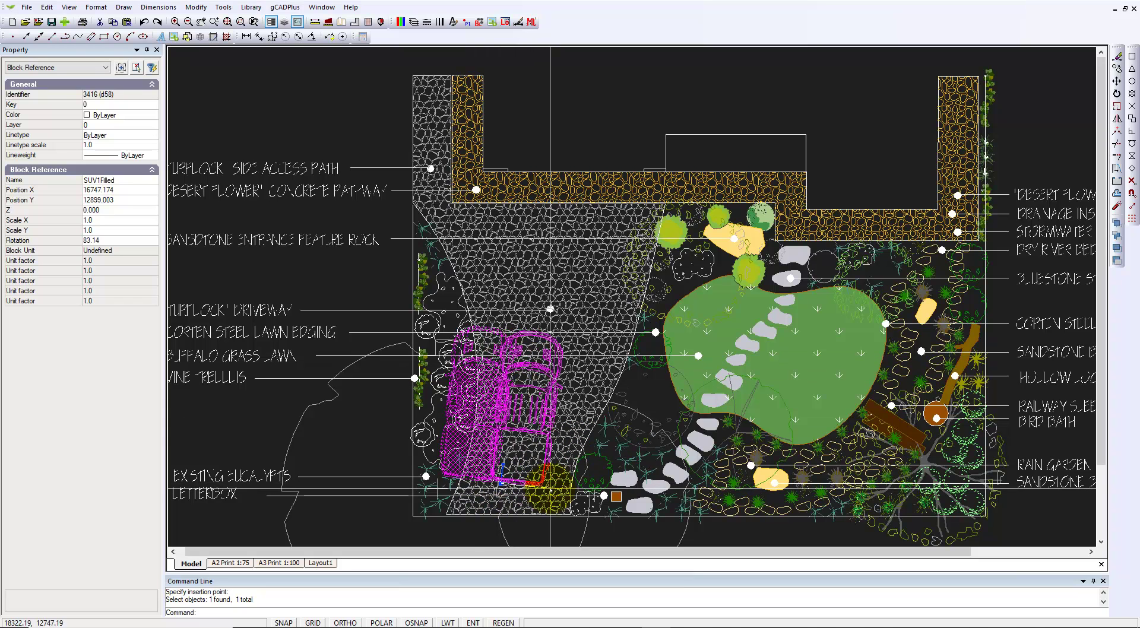
left_click(551, 489)
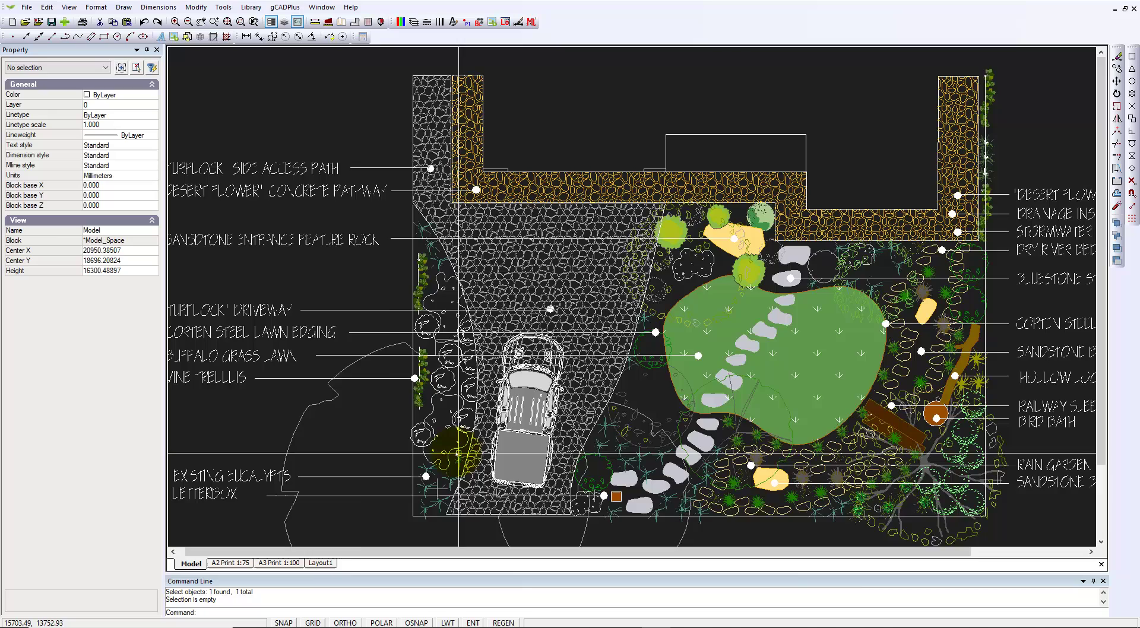
Review the SUV on the driveway in the A3 Print 1:100 layout.
left_click(295, 564)
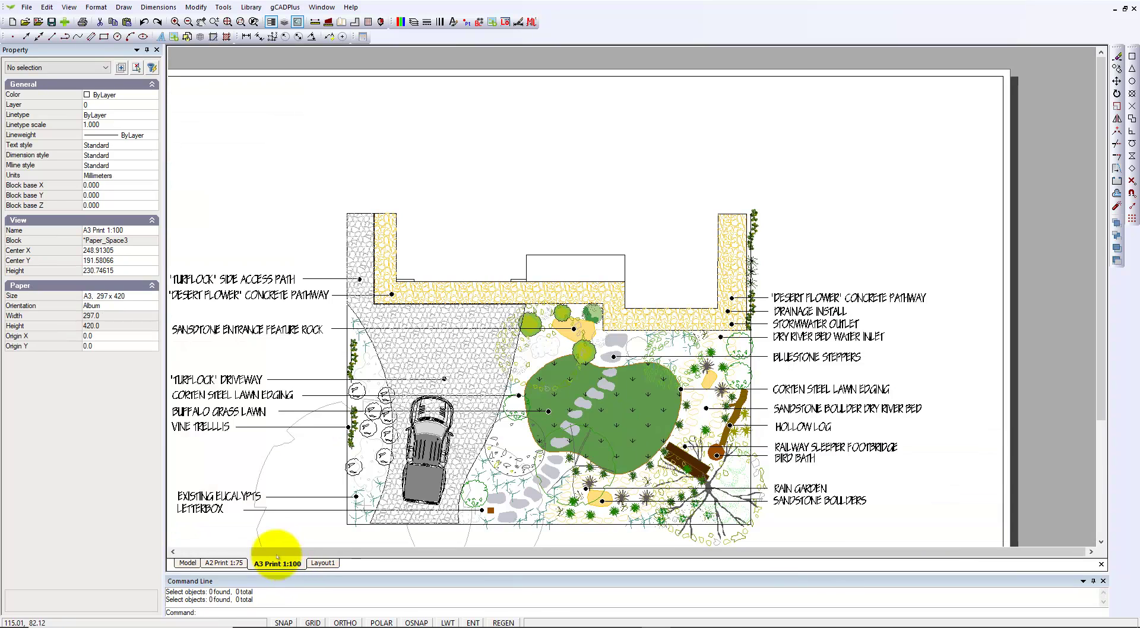
scroll(446, 388, "up", 3)
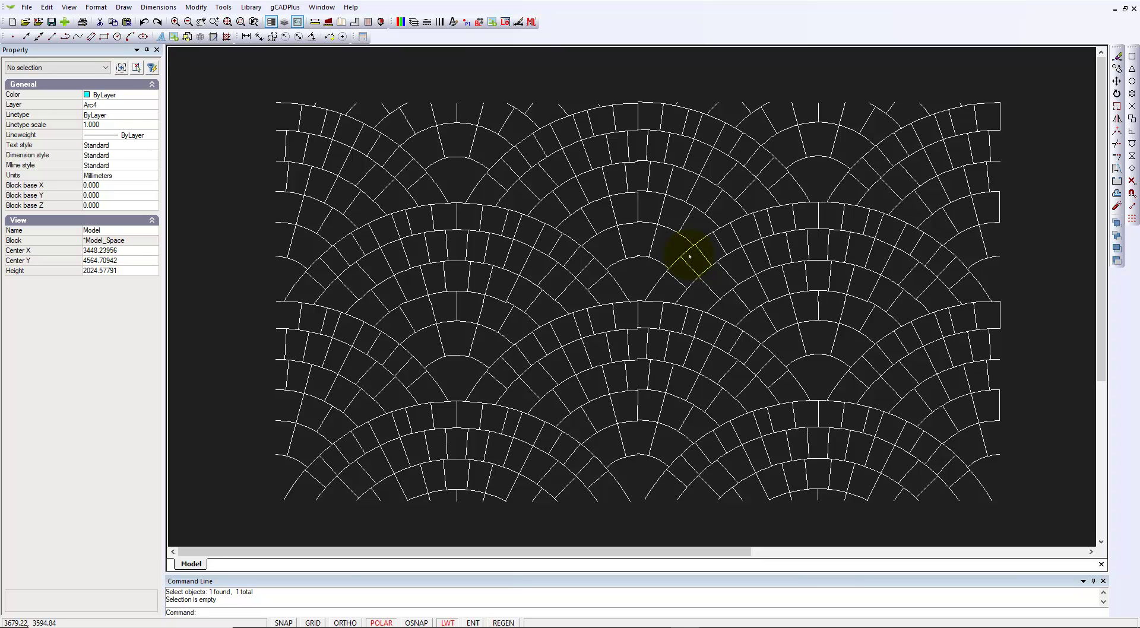
Select the four fan-pattern cobblestone blocks individually and together to examine how they tile, then clear the selection.
left_click(433, 431)
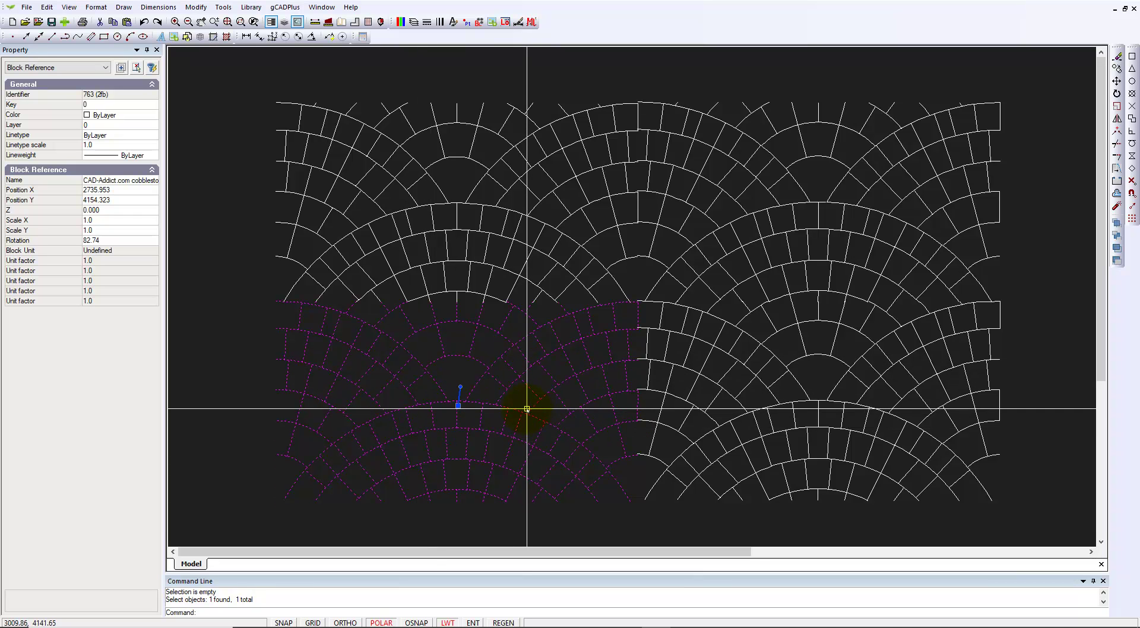
key("Escape")
left_click(472, 399)
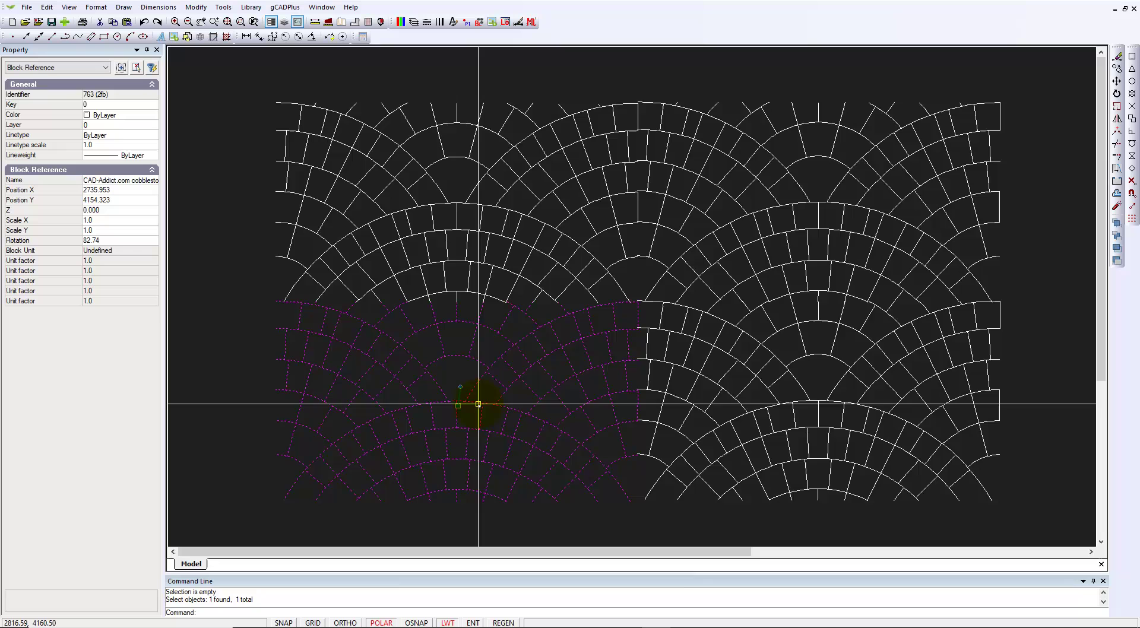
key("Escape")
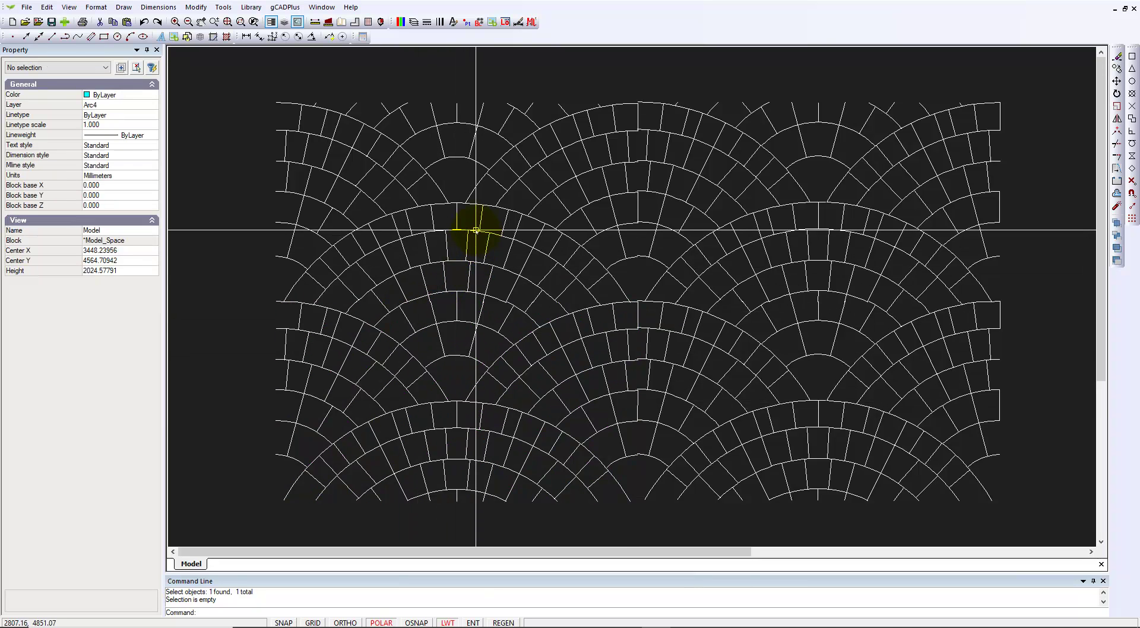
left_click(472, 231)
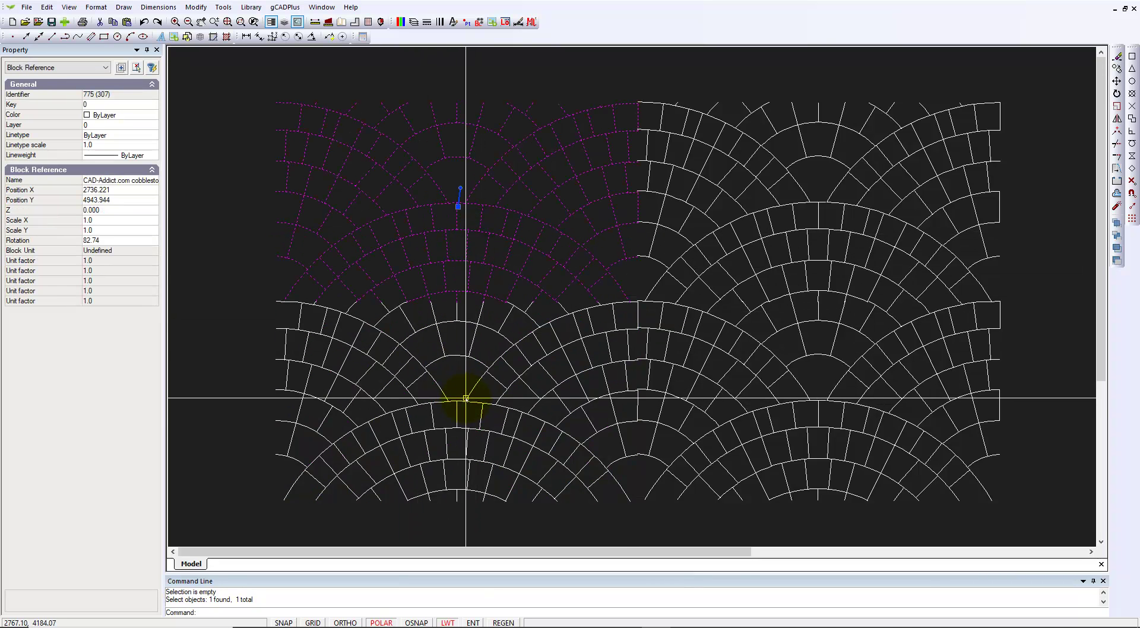
left_click(420, 376)
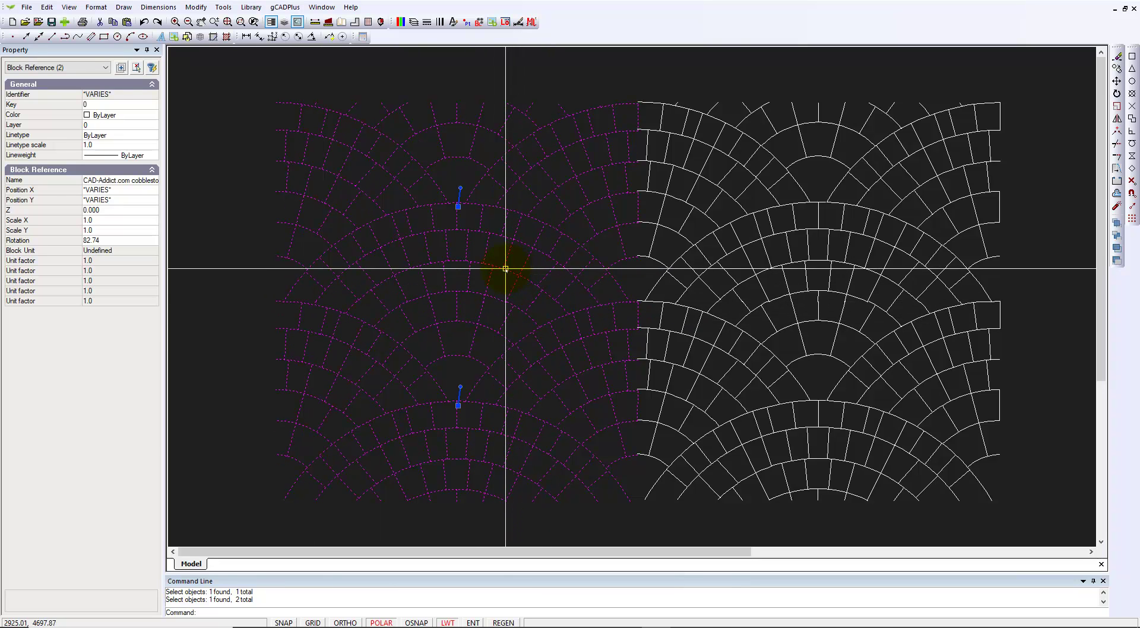
key("Escape")
left_click(734, 253)
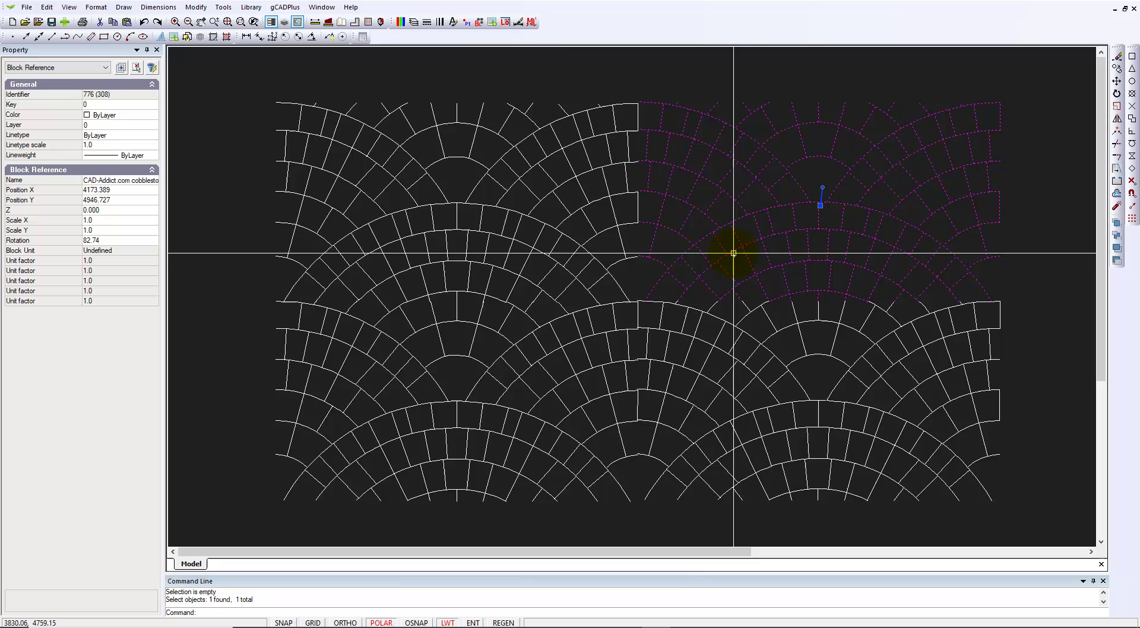
left_click(732, 423)
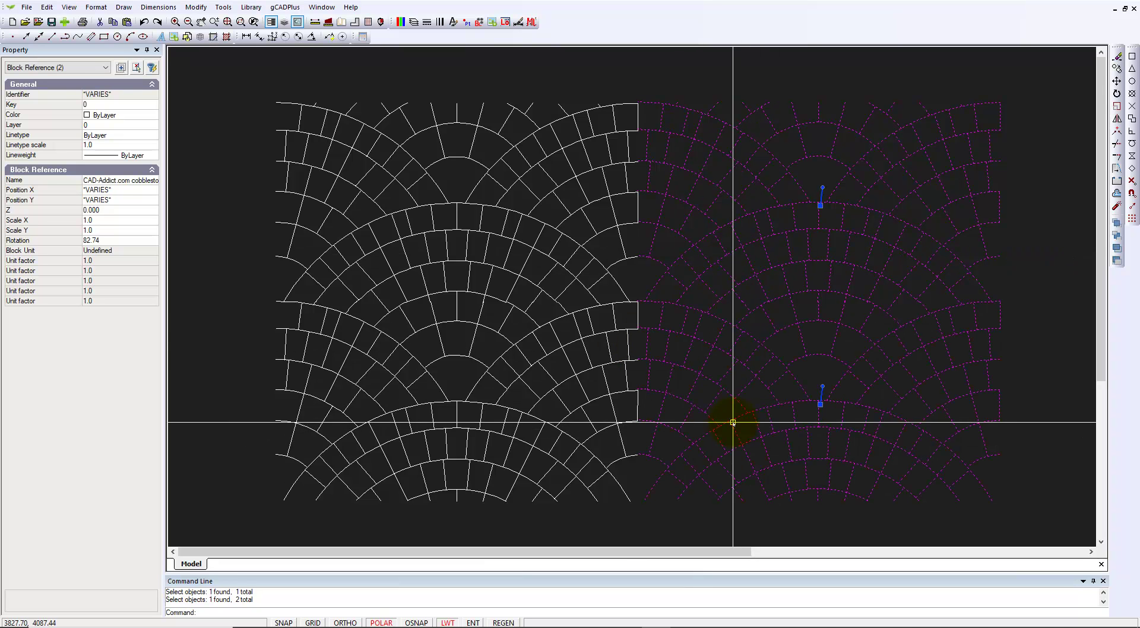
left_click(604, 196)
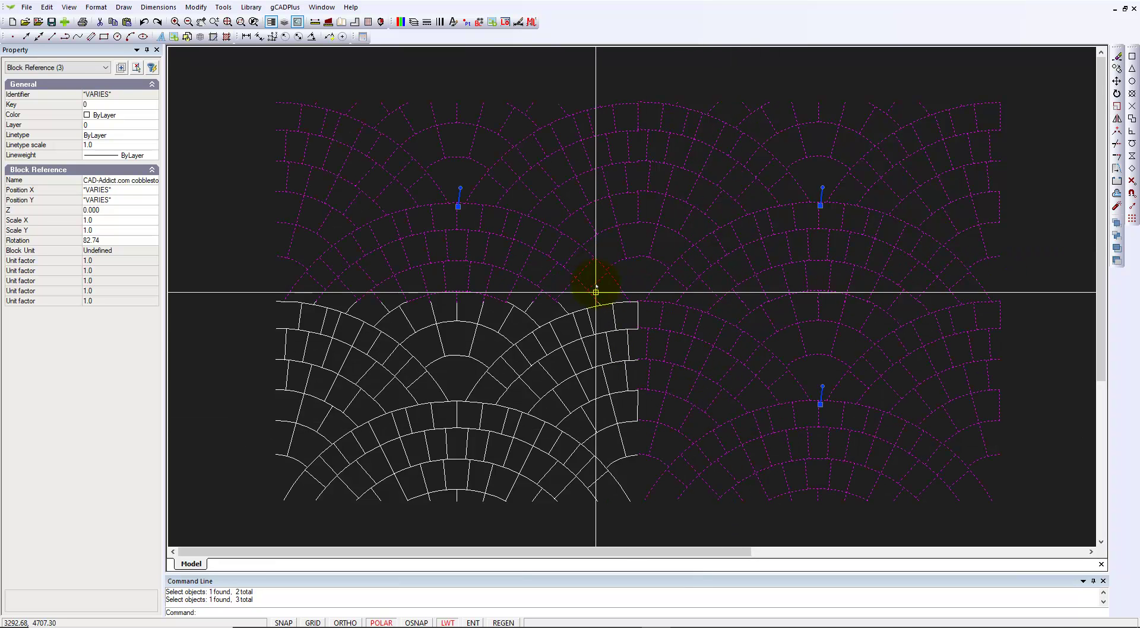
left_click(590, 339)
key("Escape")
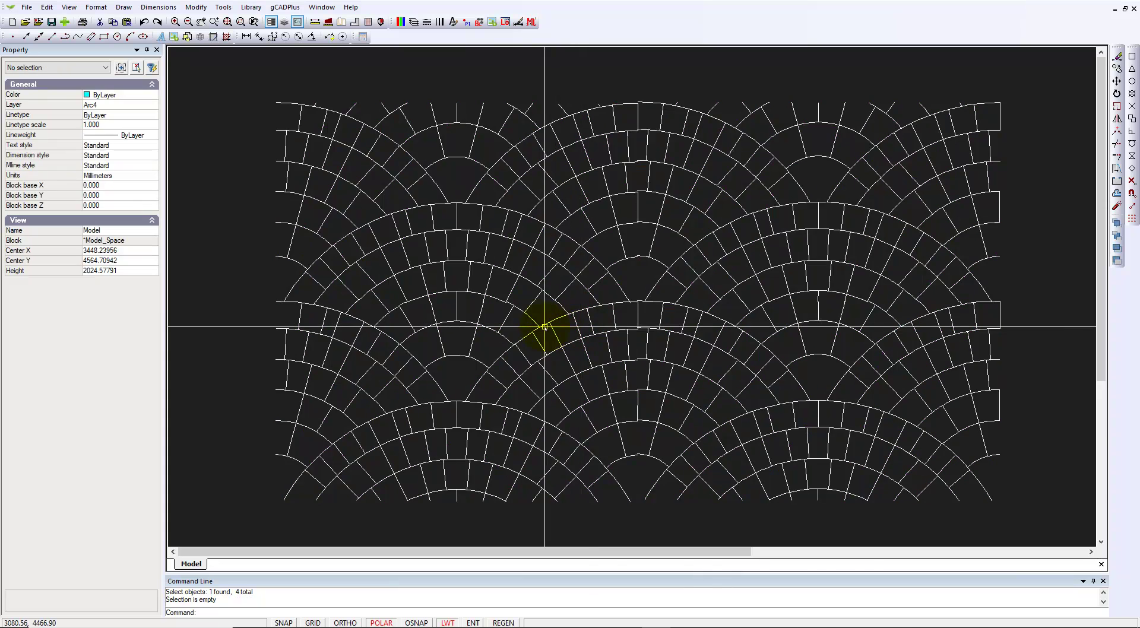
Open the single loose 90mmx90mmCobblestone block beside the stone rings for block editing.
scroll(544, 327, "down", 1)
scroll(766, 330, "down", 2)
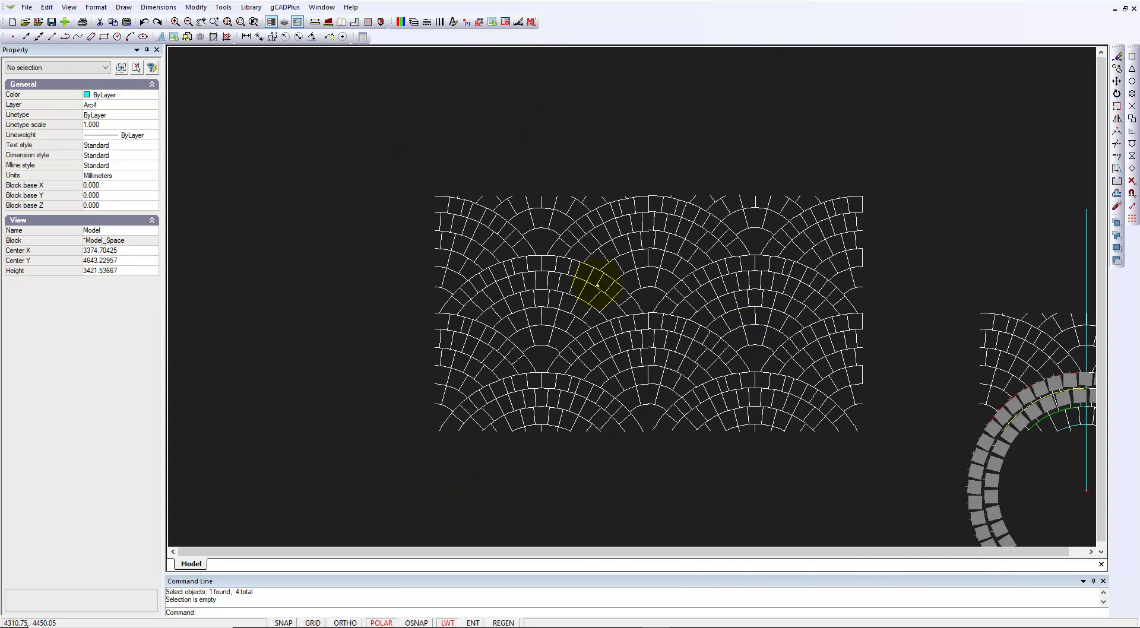
middle_click_drag(598, 285, 410, 254)
middle_click_drag(572, 341, 513, 283)
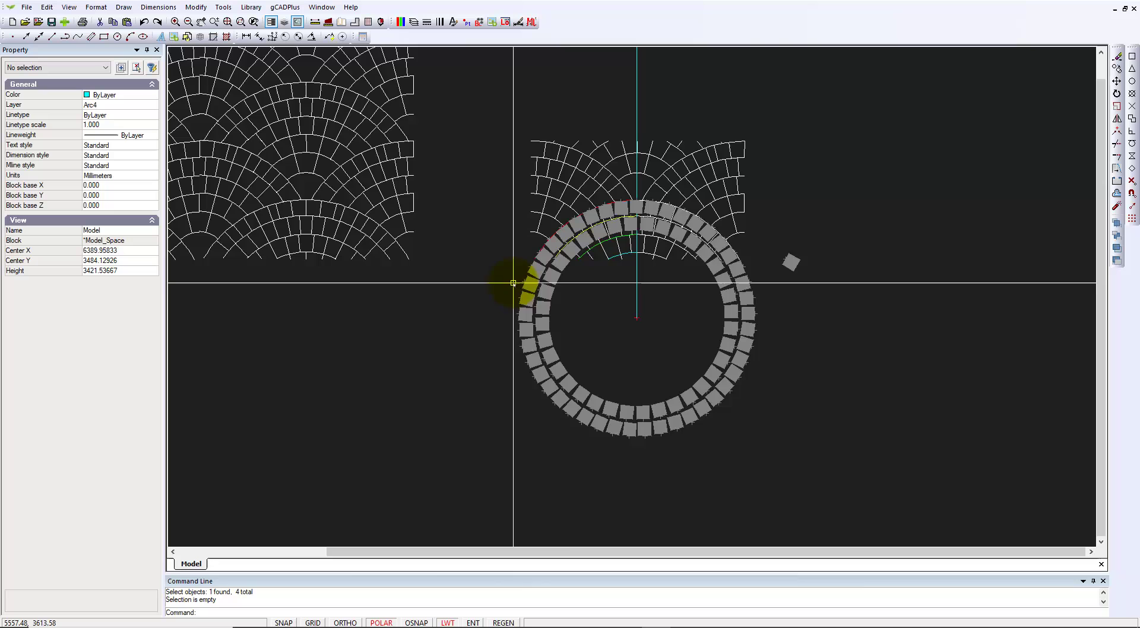
scroll(618, 285, "up", 2)
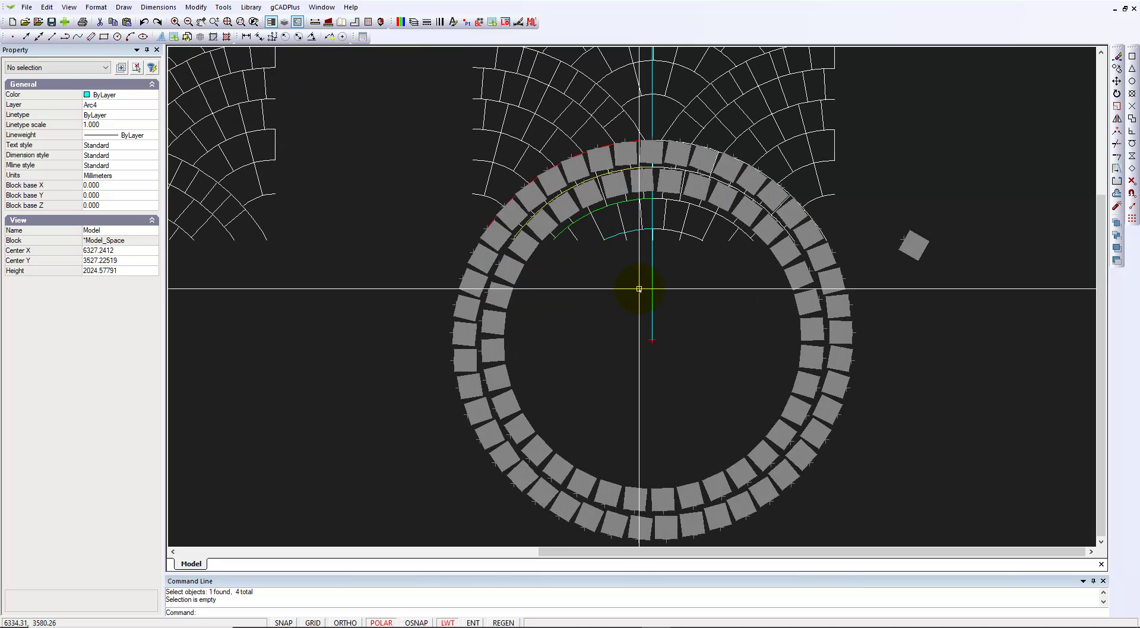
left_click(914, 248)
right_click(913, 248)
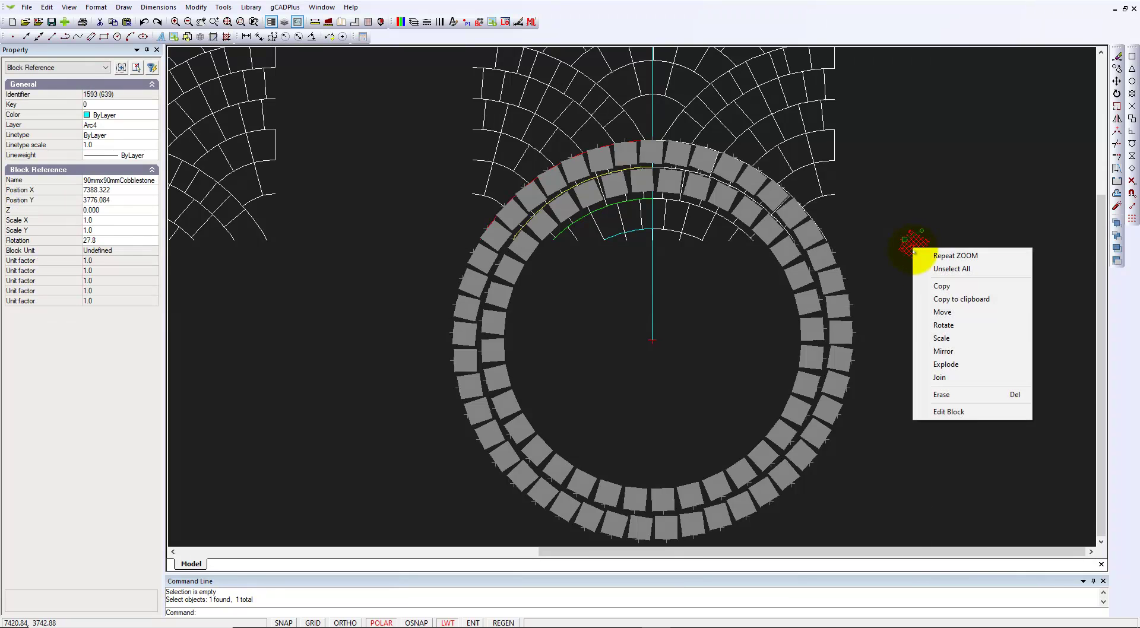
left_click(955, 416)
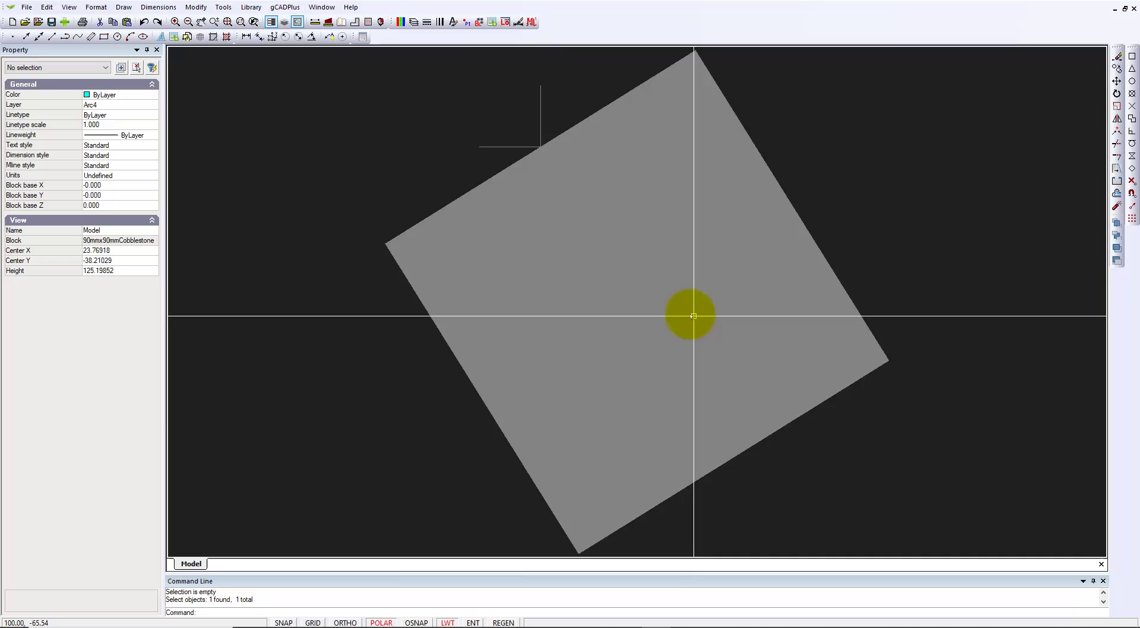
Inspect the diagonal line and measure one side of the cobblestone, then close the block editor.
left_click(627, 299)
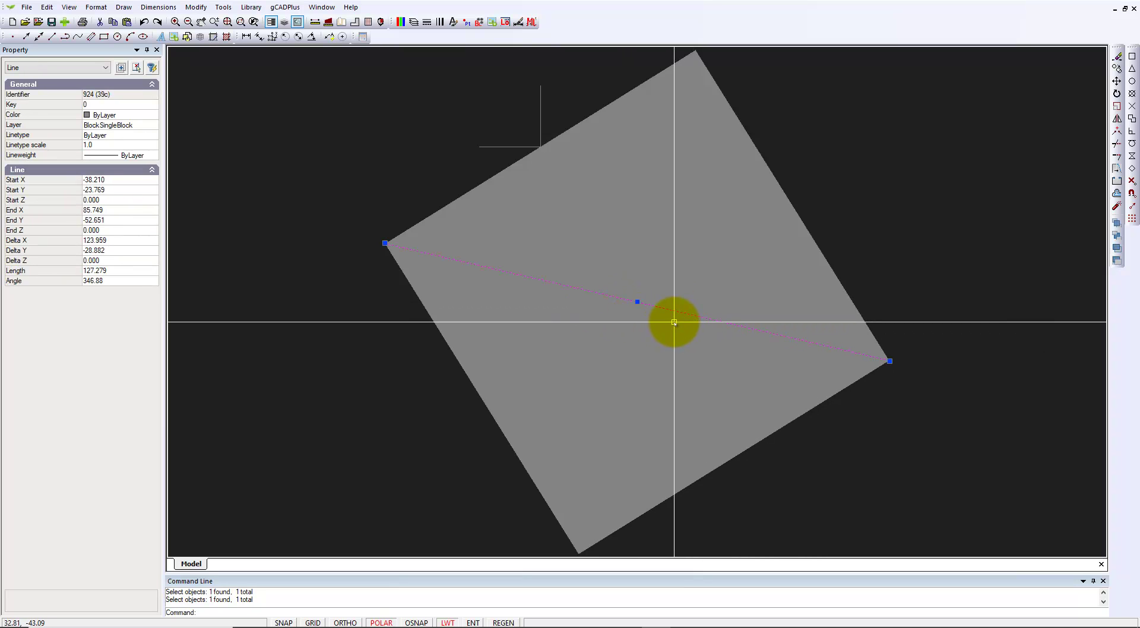
key("Escape")
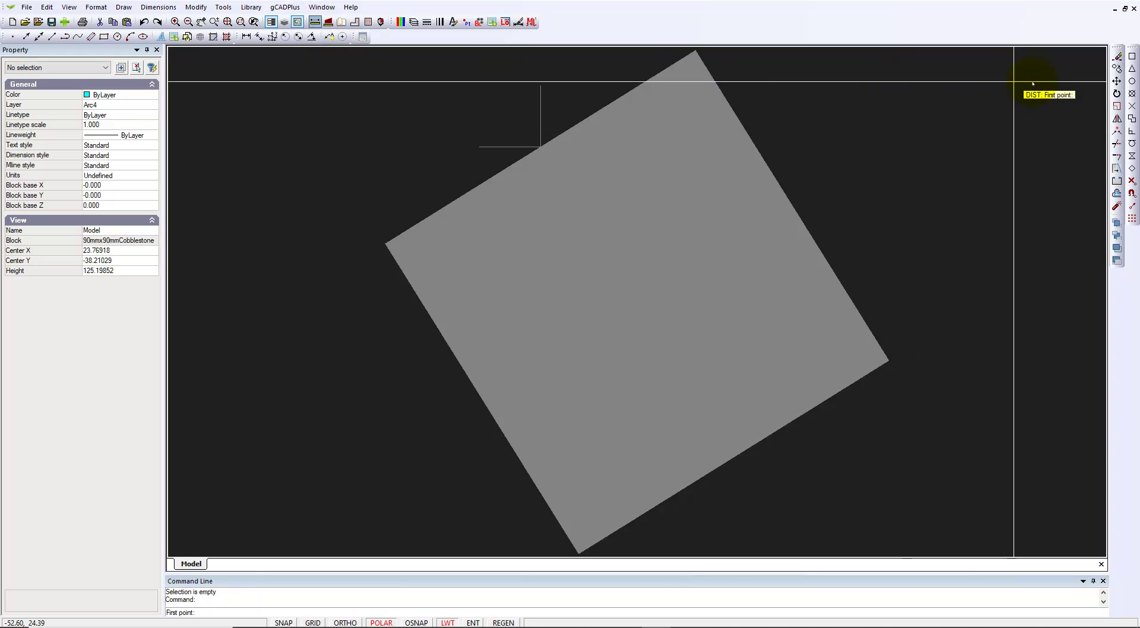
left_click(1118, 56)
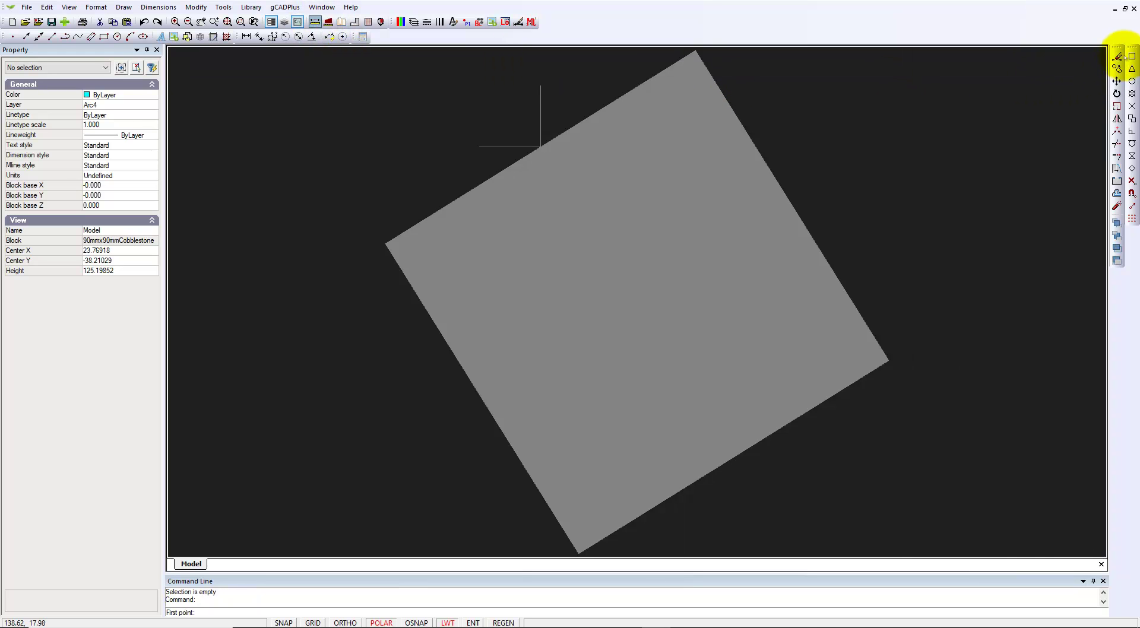
left_click(385, 242)
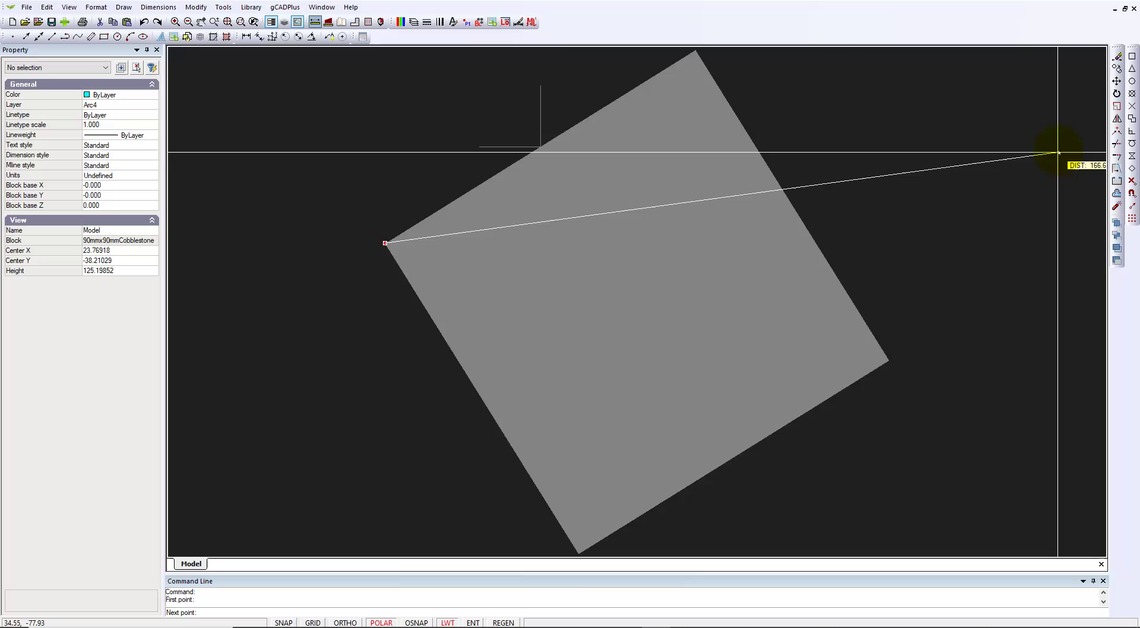
left_click(1132, 56)
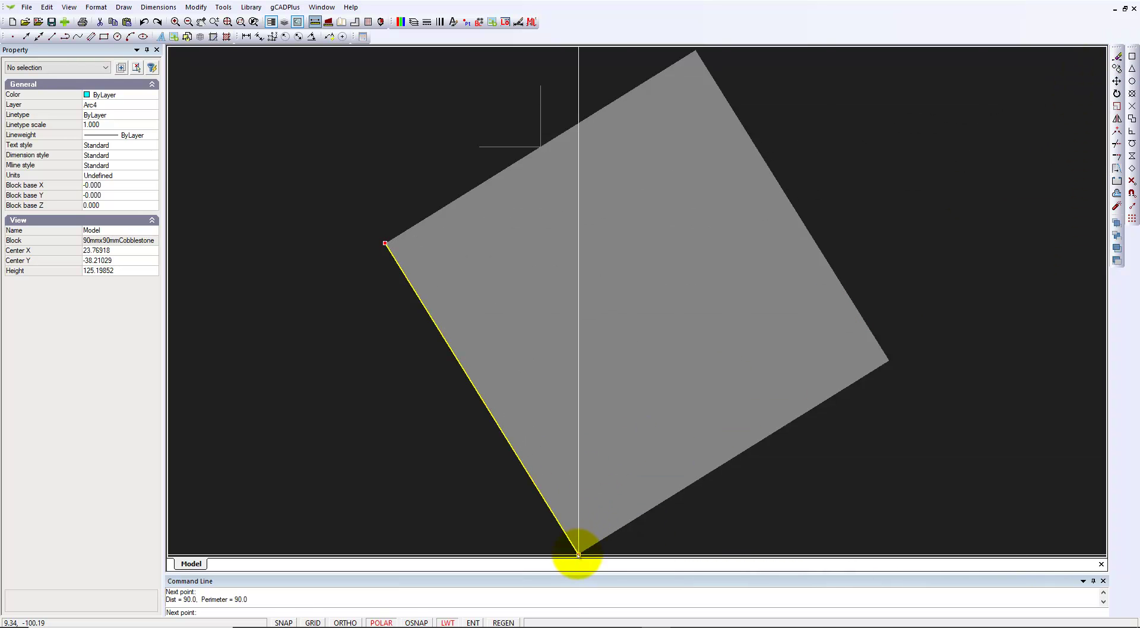
right_click(579, 555)
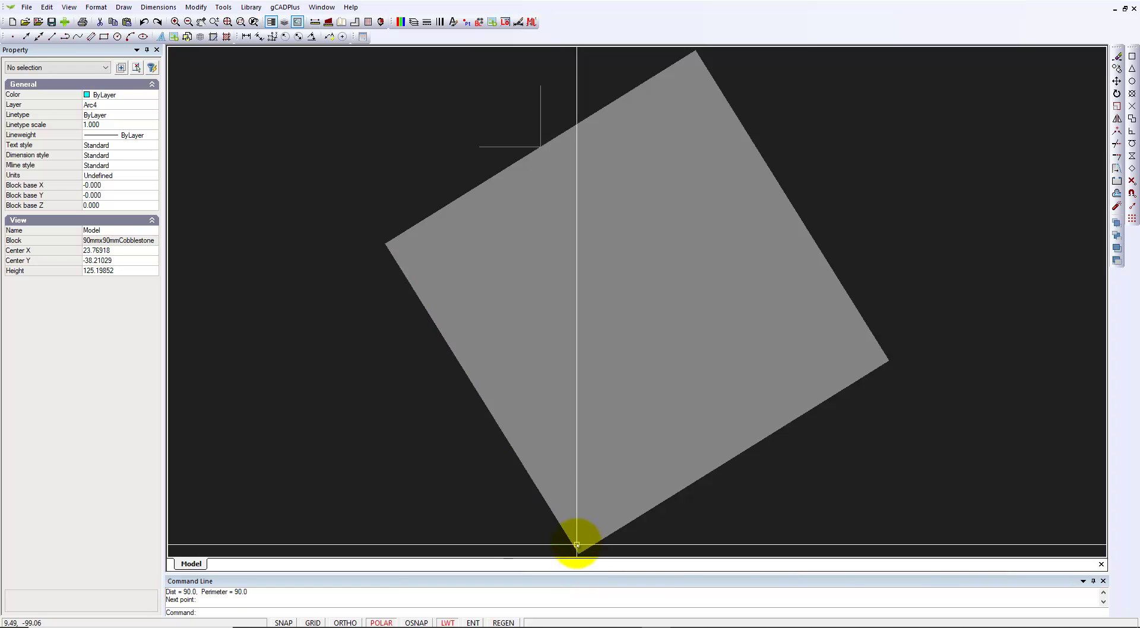
right_click(556, 242)
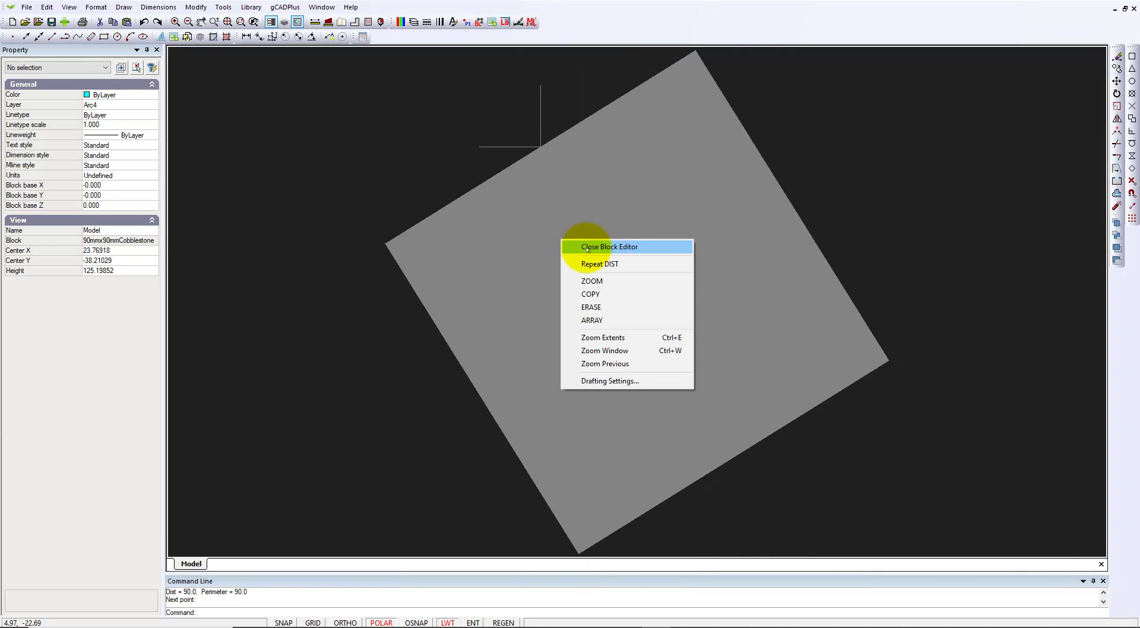
left_click(582, 247)
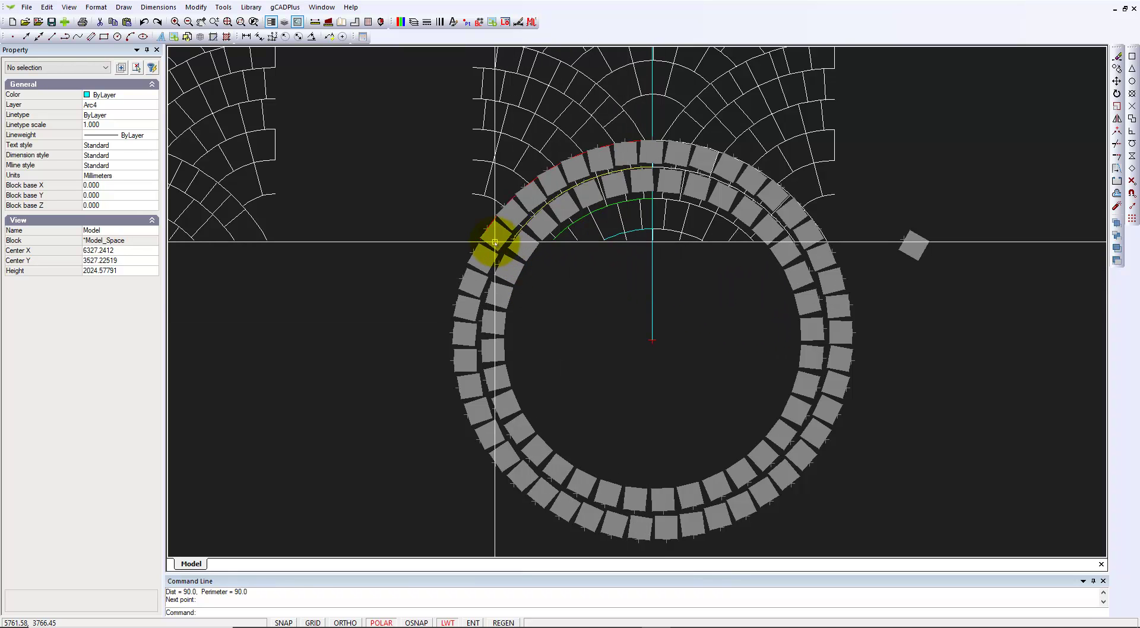
Copy the loose 90mmx90mmCobblestone block to the left end of the green arc, inside the inner stone ring.
scroll(541, 248, "up", 2)
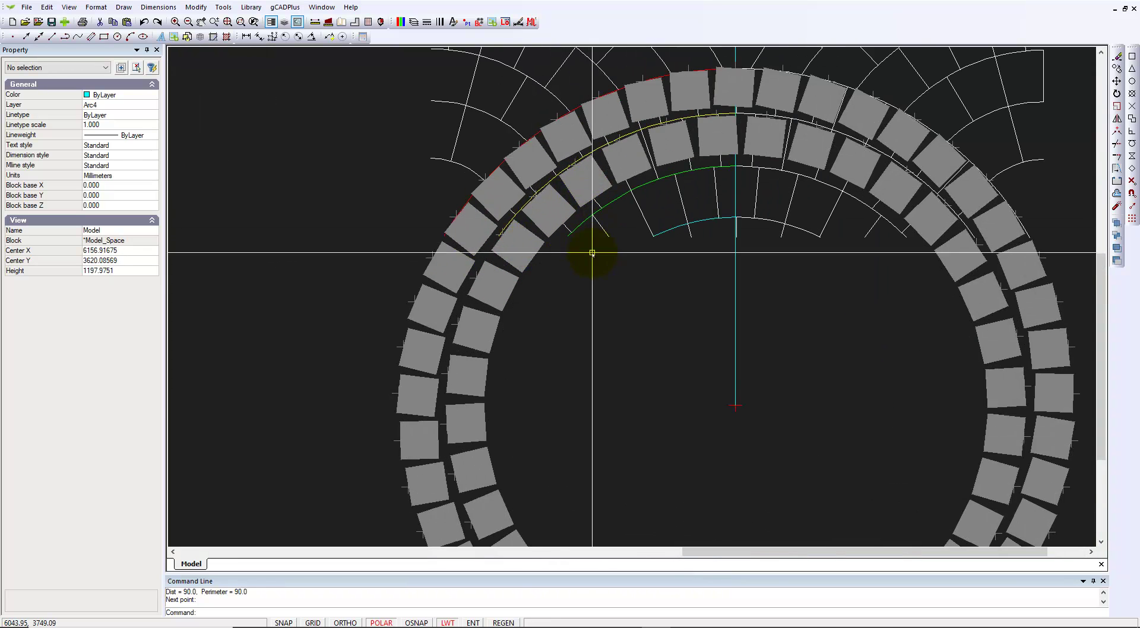
scroll(547, 275, "down", 1)
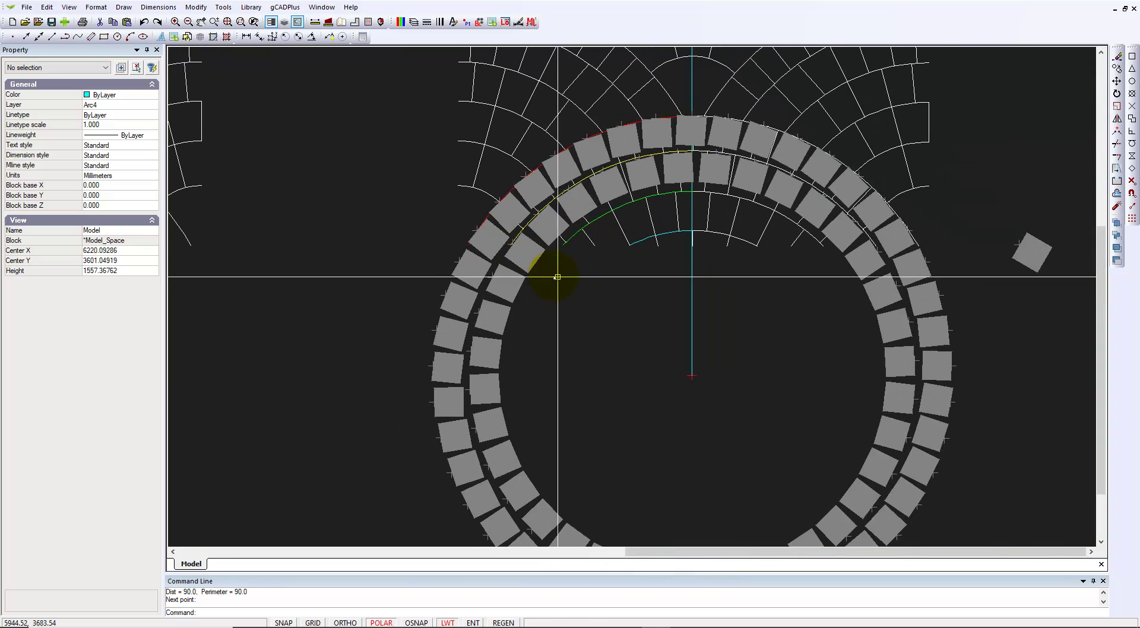
left_click(1029, 256)
right_click(1032, 259)
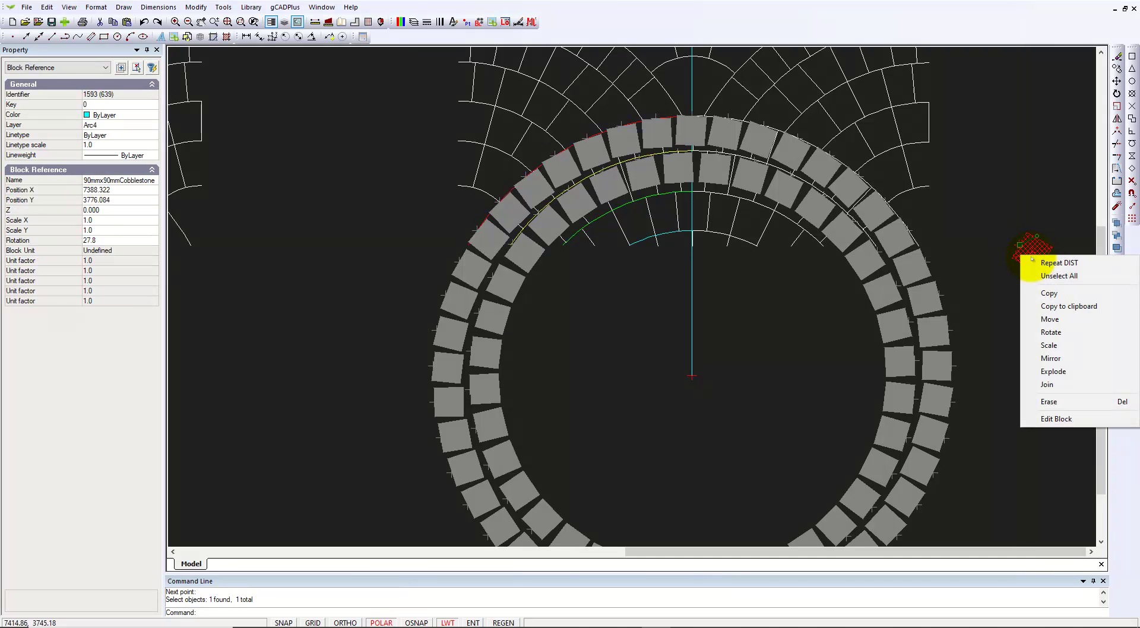
left_click(1049, 293)
left_click(1020, 244)
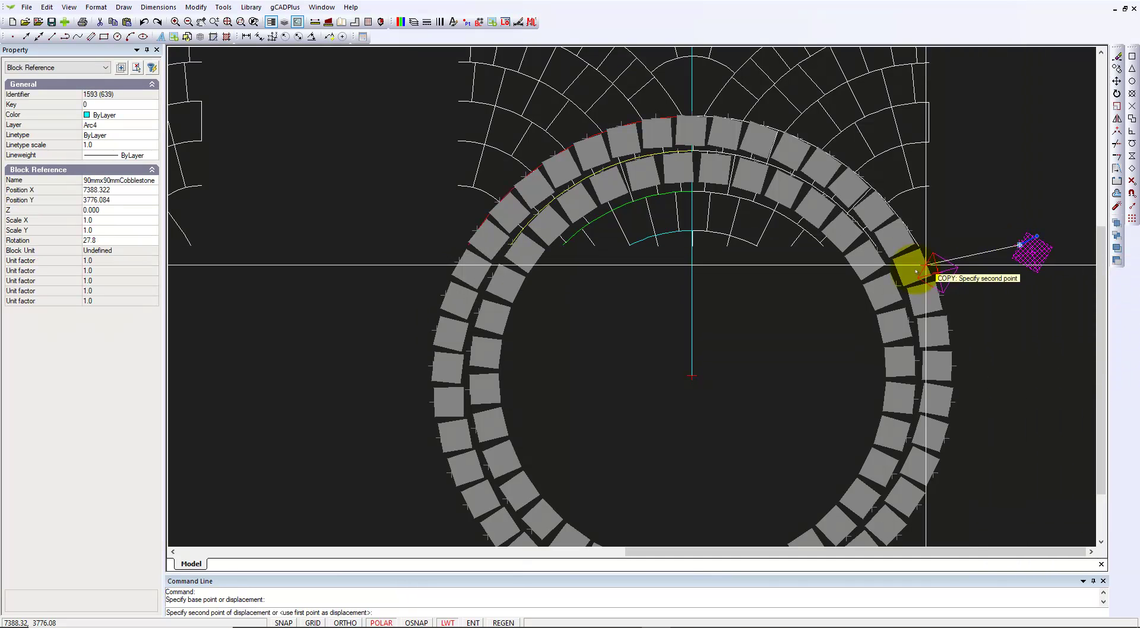
left_click(573, 236)
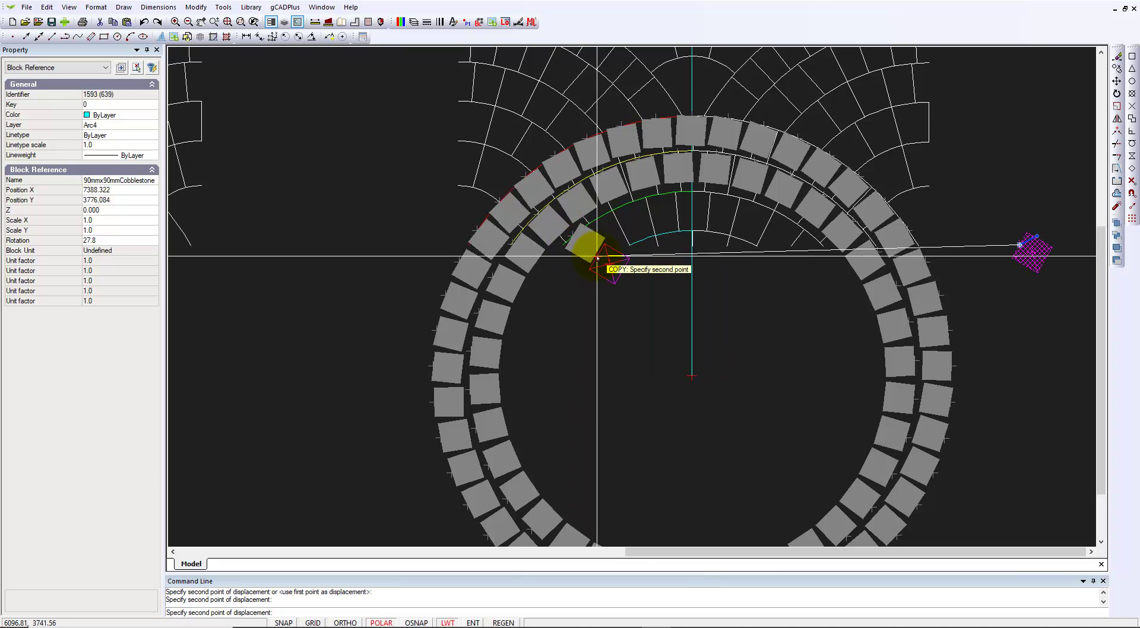
right_click(593, 278)
left_click(621, 287)
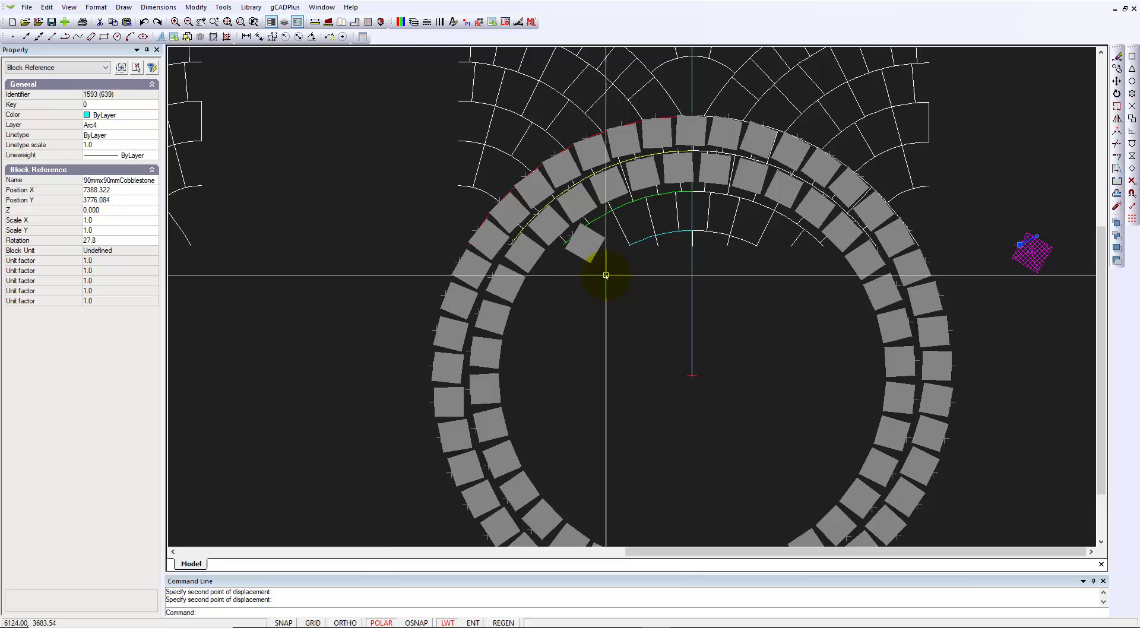
Rotate the copied stone to about 12.4 degrees and shift it slightly toward the inner ring at the green arc's left end.
scroll(585, 256, "up", 3)
left_click(582, 243)
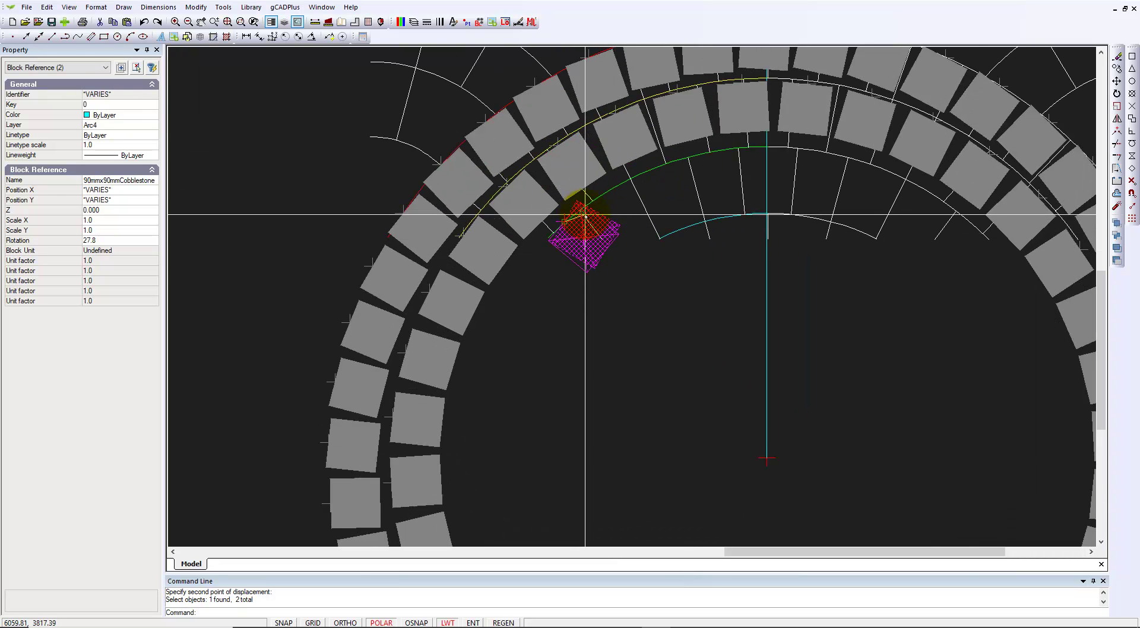
left_click(585, 215)
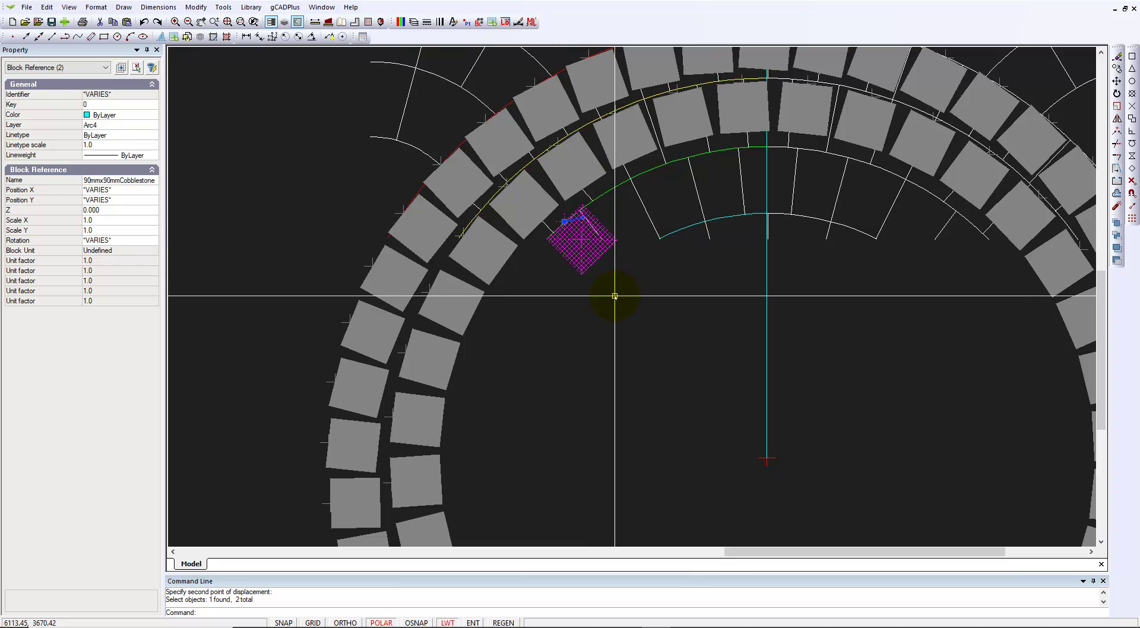
key("Escape")
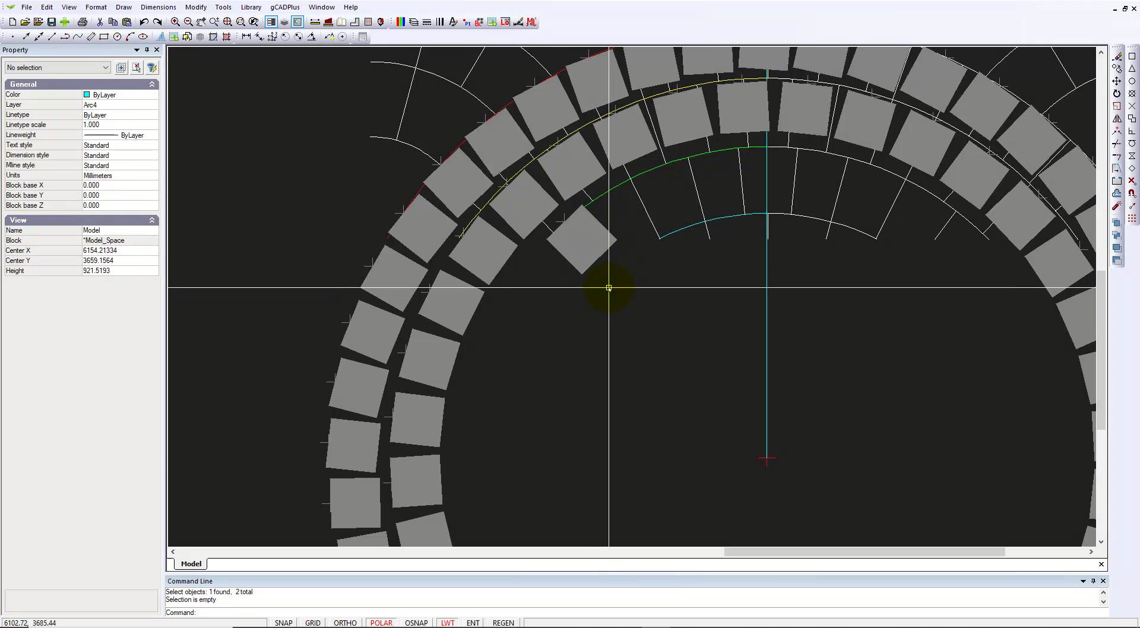
left_click(584, 250)
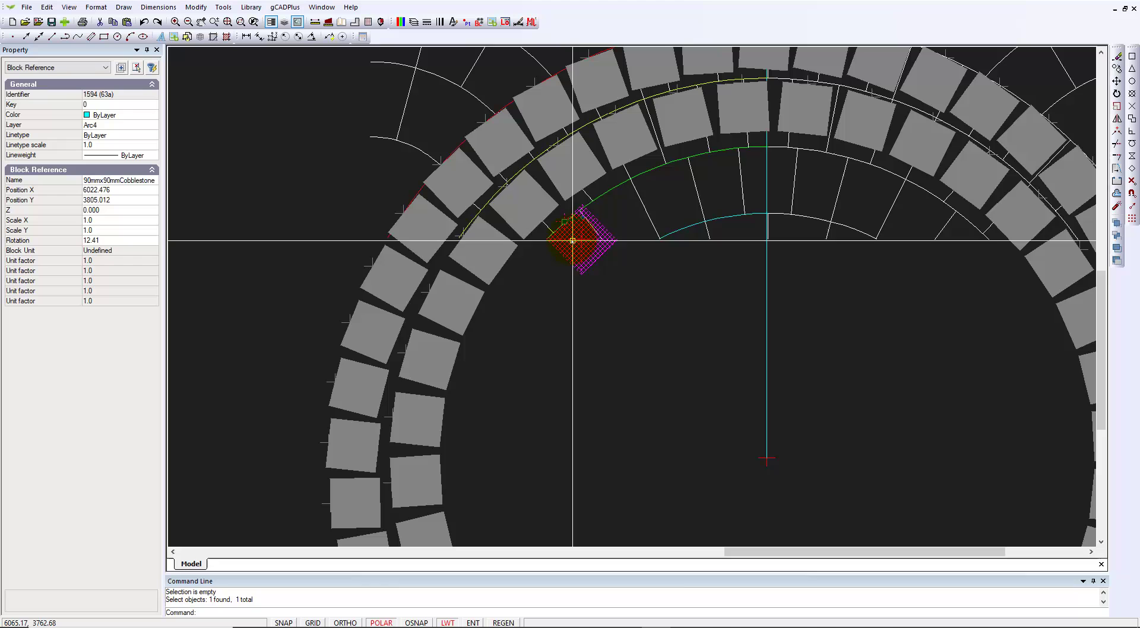
left_click(564, 224)
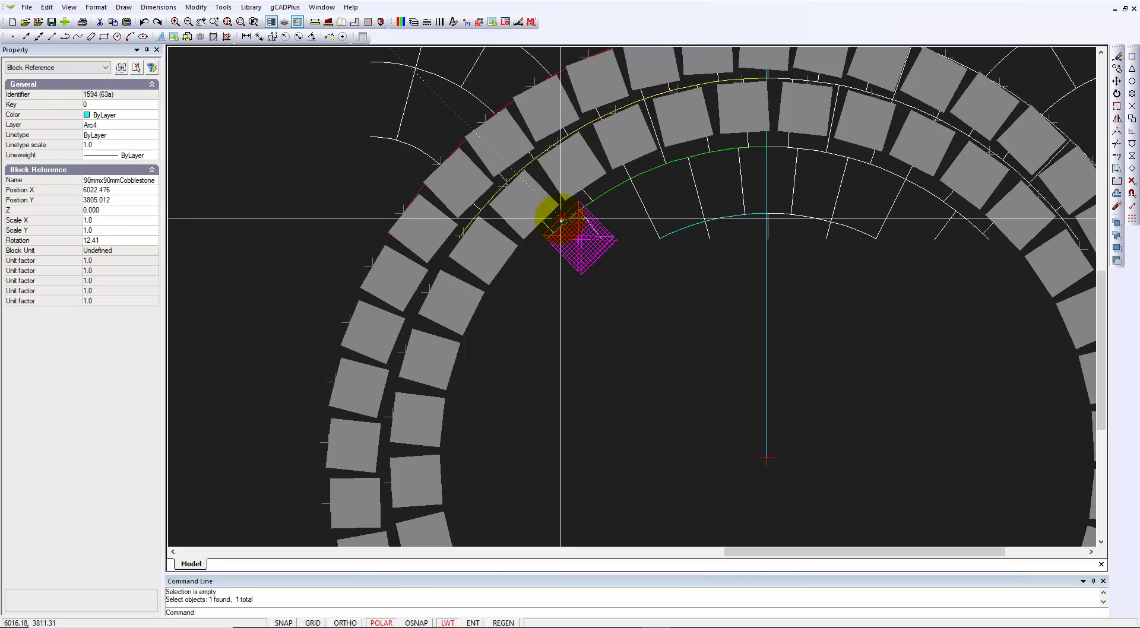
key("Escape")
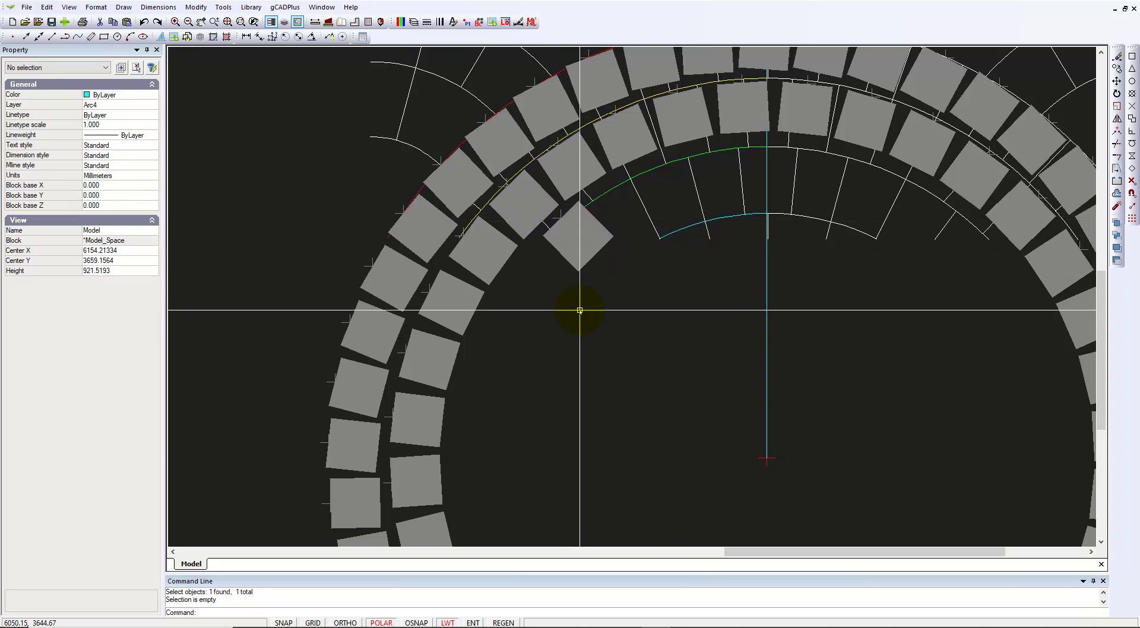
Select the green arc to examine its geometry and centre point, then clear the selection.
left_click(614, 191)
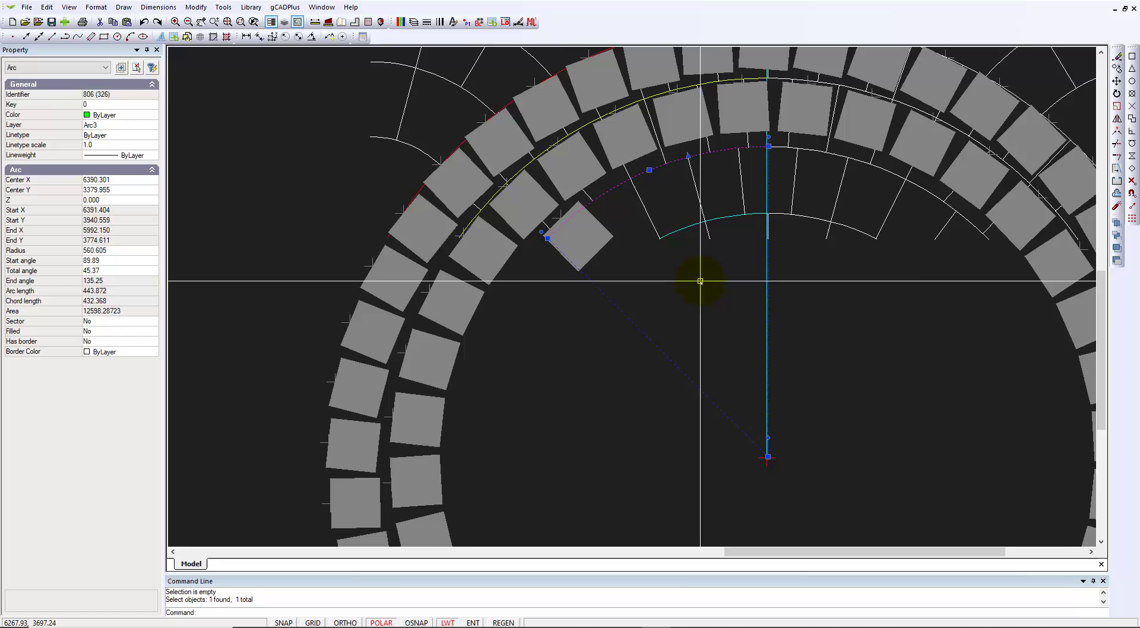
scroll(700, 281, "down", 3)
key("Escape")
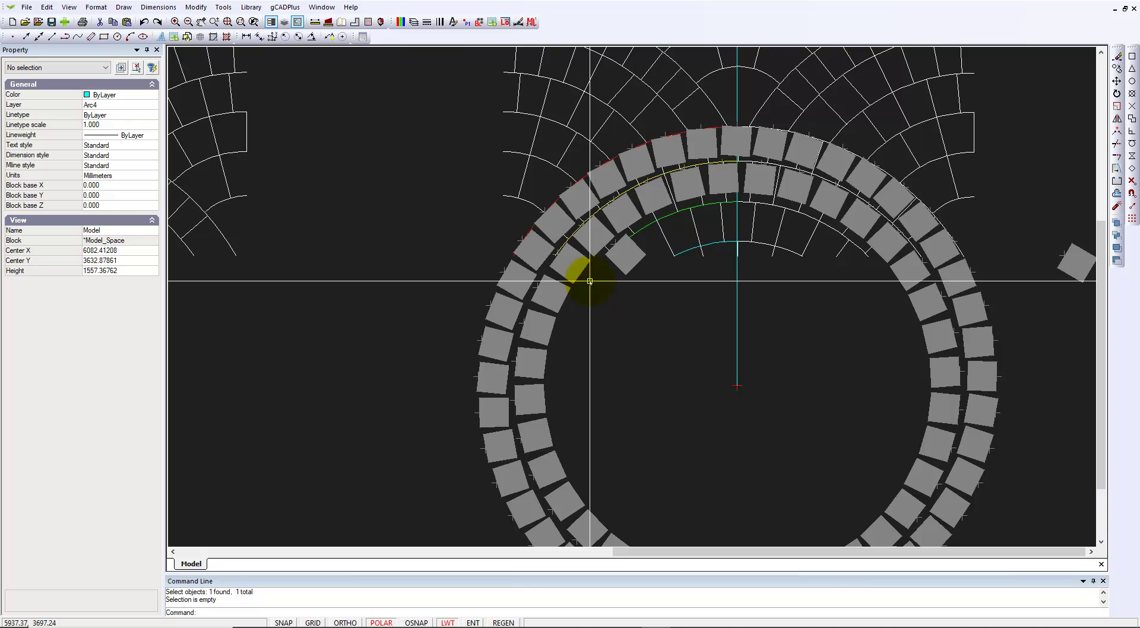
scroll(653, 280, "up", 1)
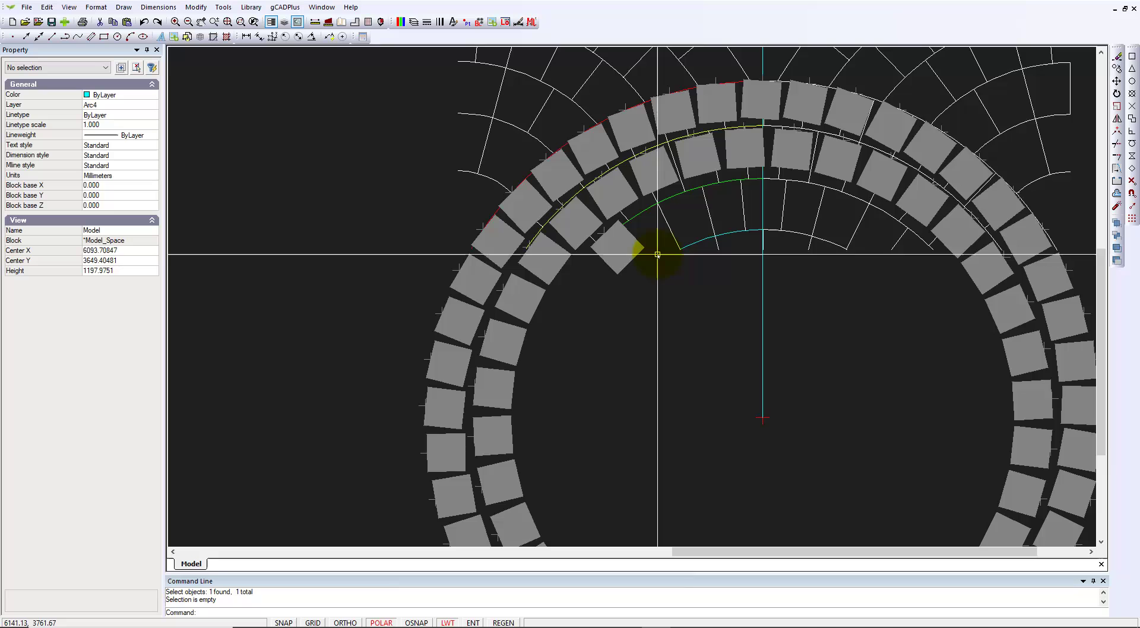
scroll(618, 243, "up", 2)
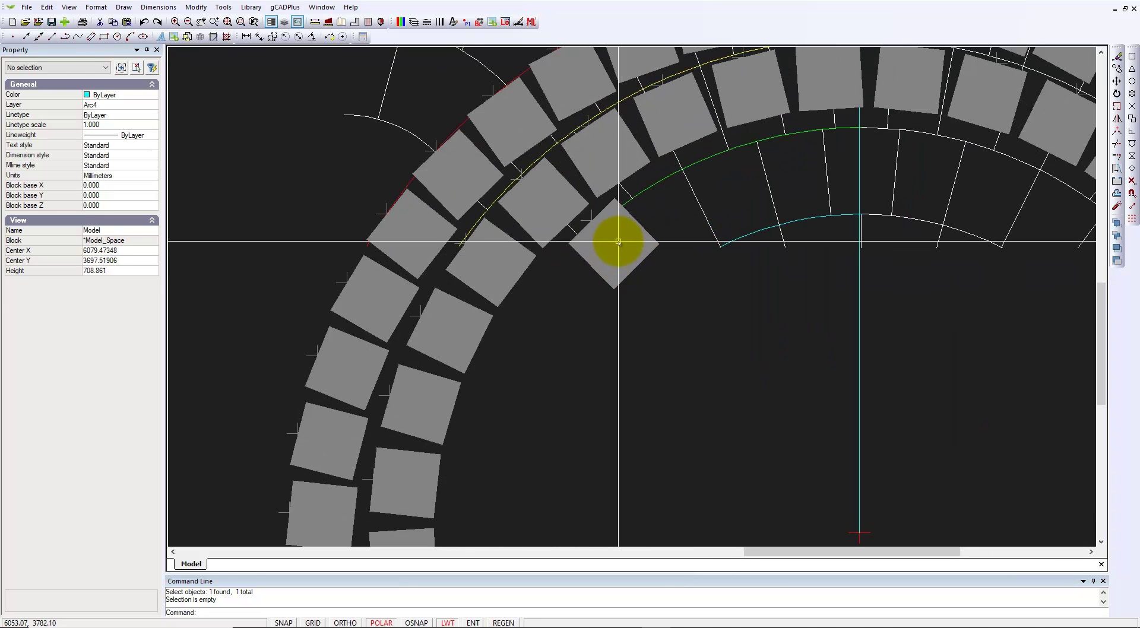
left_click(615, 241)
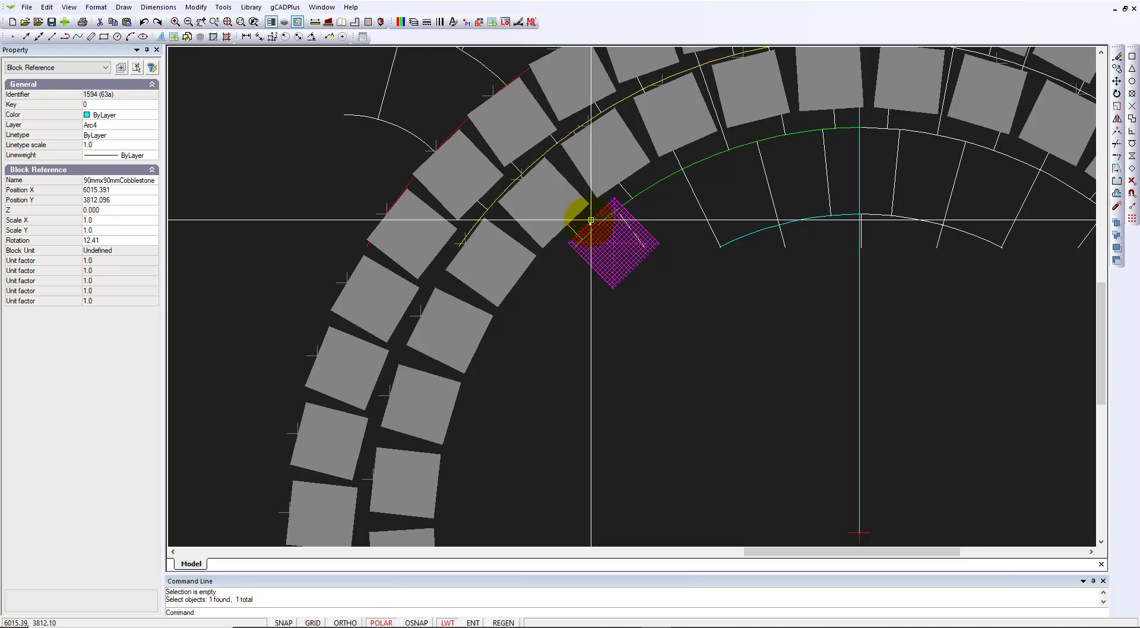
key("Escape")
left_click(599, 238)
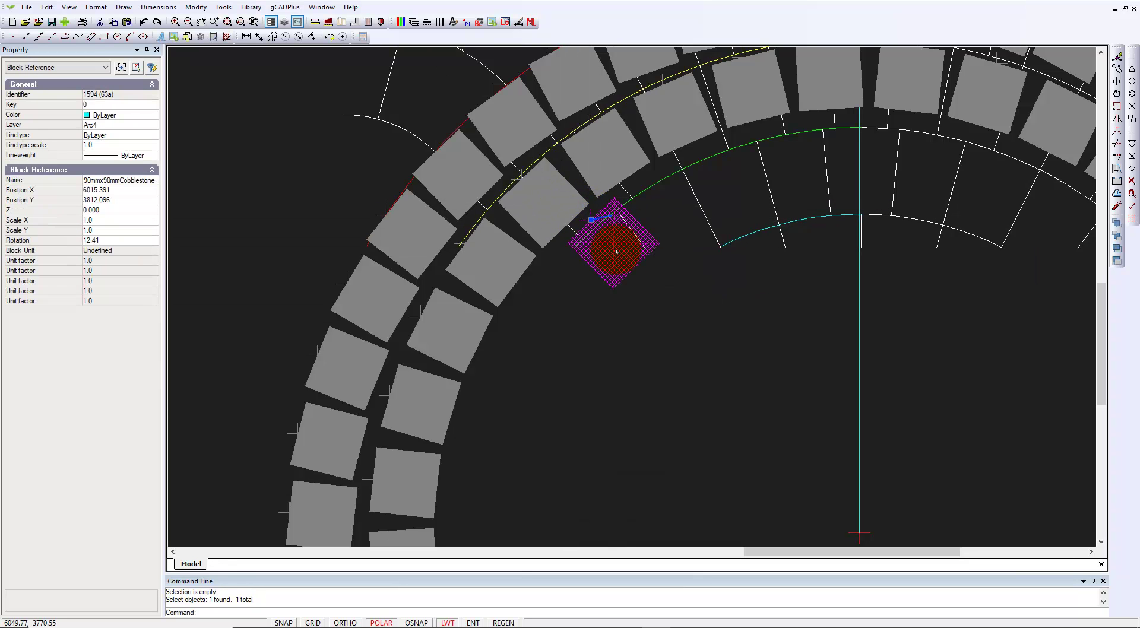
left_click(595, 220)
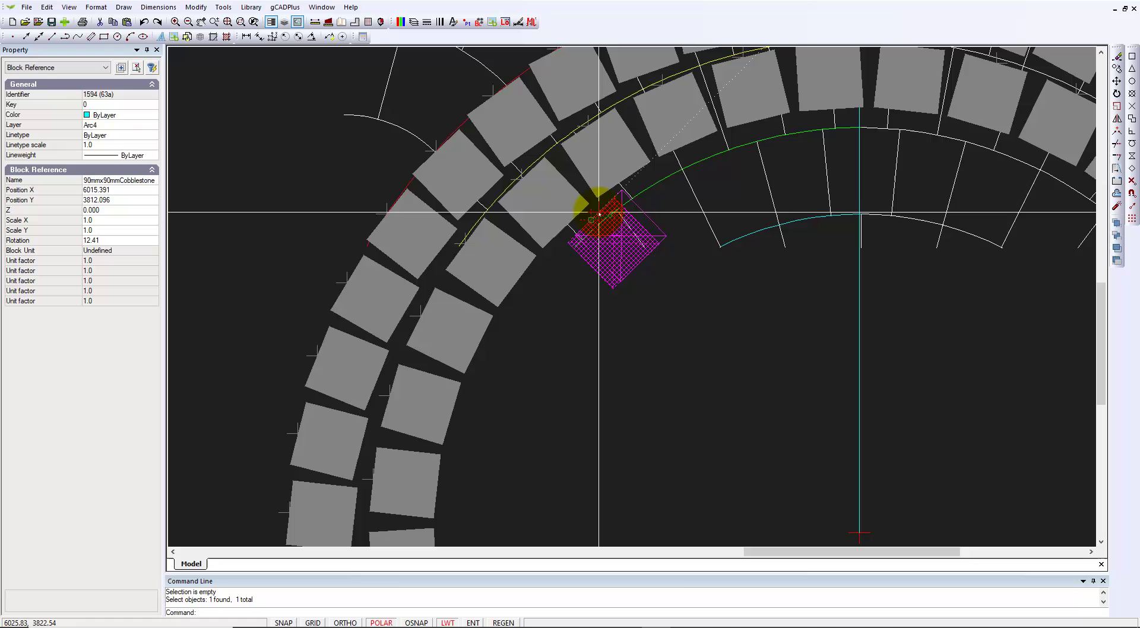
left_click(595, 217)
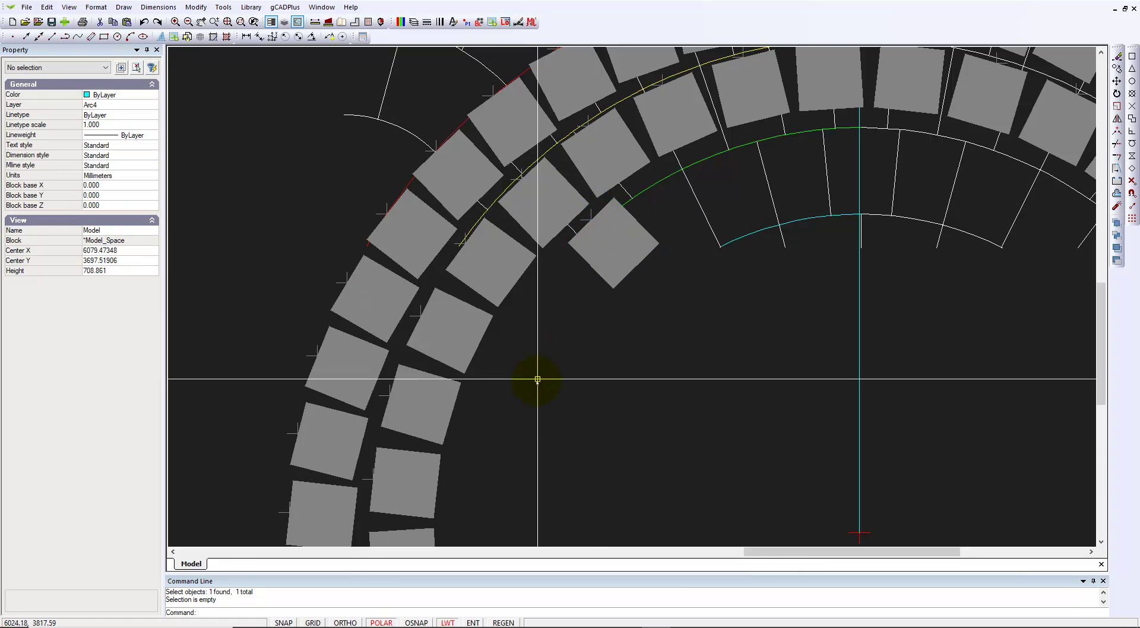
Turn off polar tracking, then move the copied stone along the green arc and rotate it to about 7.7 degrees.
left_click(403, 592)
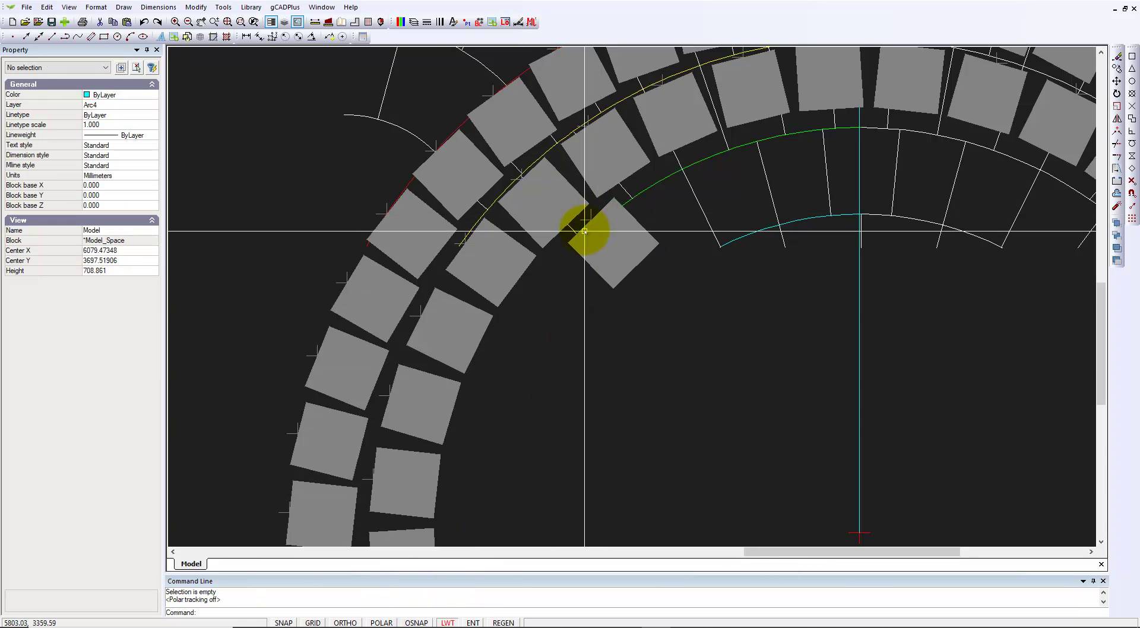
left_click(611, 237)
left_click(611, 226)
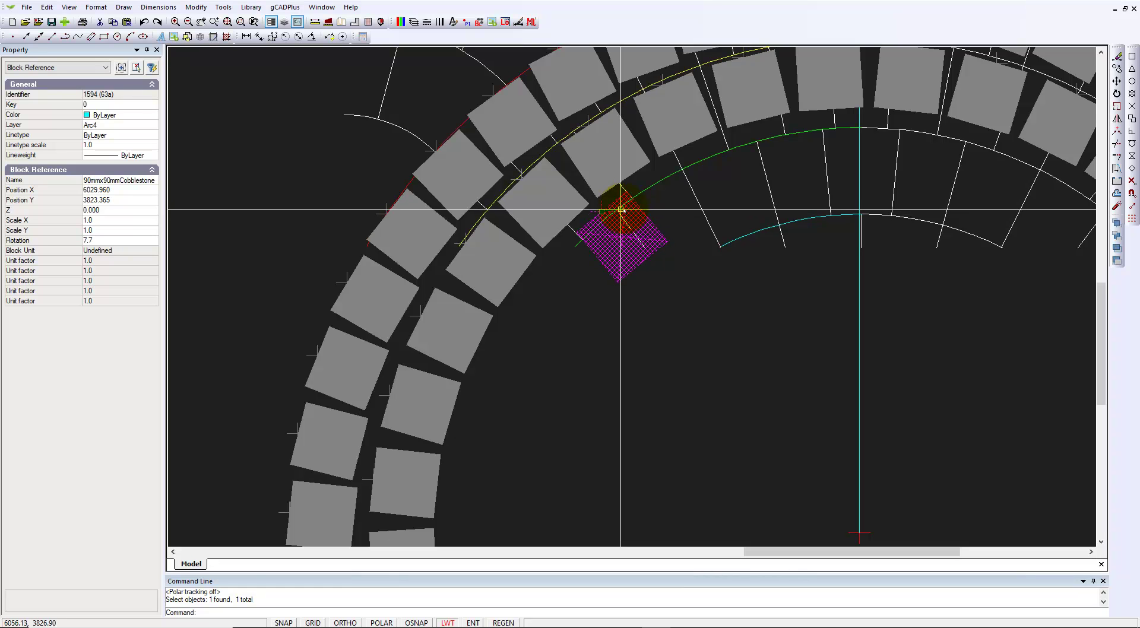
left_click(623, 235)
Measure the distance across the outer stone ring through its centre.
scroll(611, 331, "down", 3)
scroll(564, 332, "up", 1)
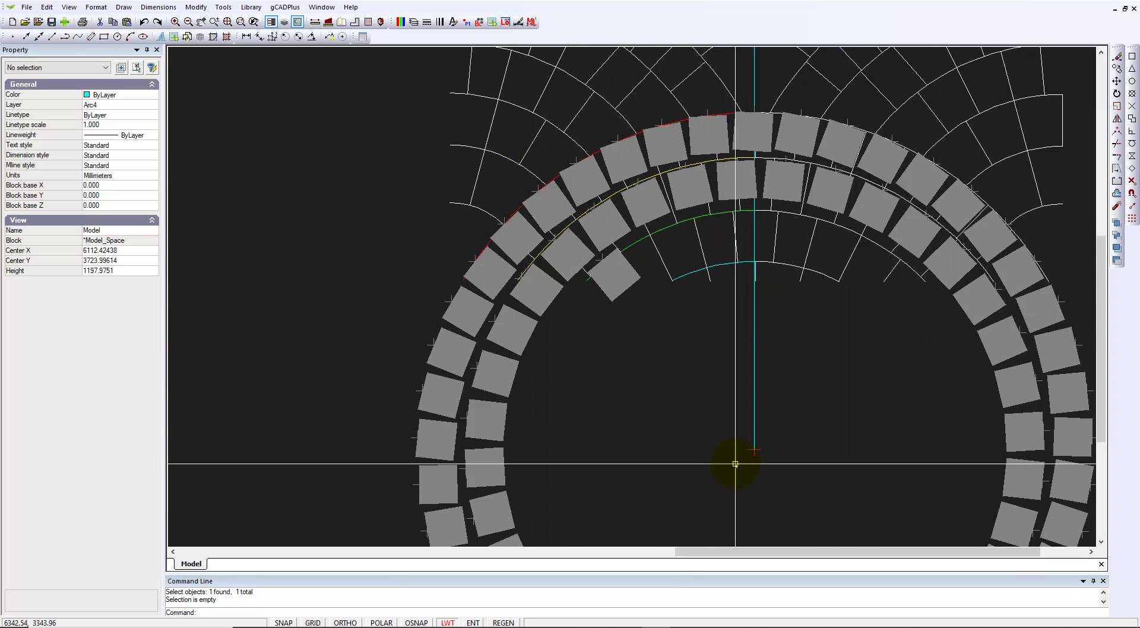
scroll(693, 399, "down", 1)
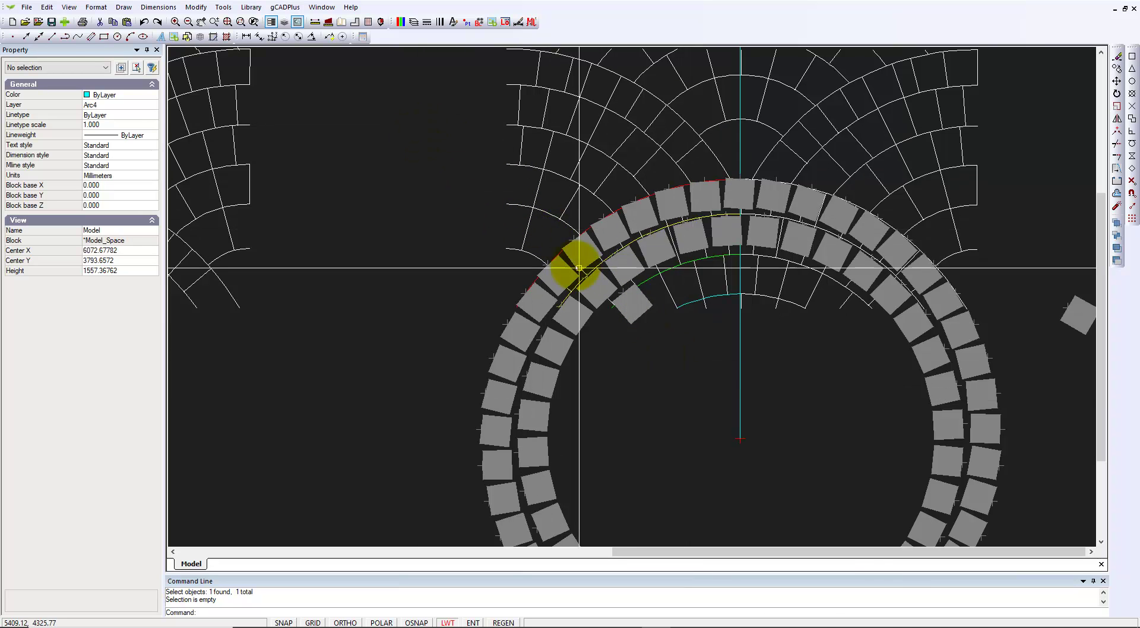
middle_click_drag(705, 427, 646, 317)
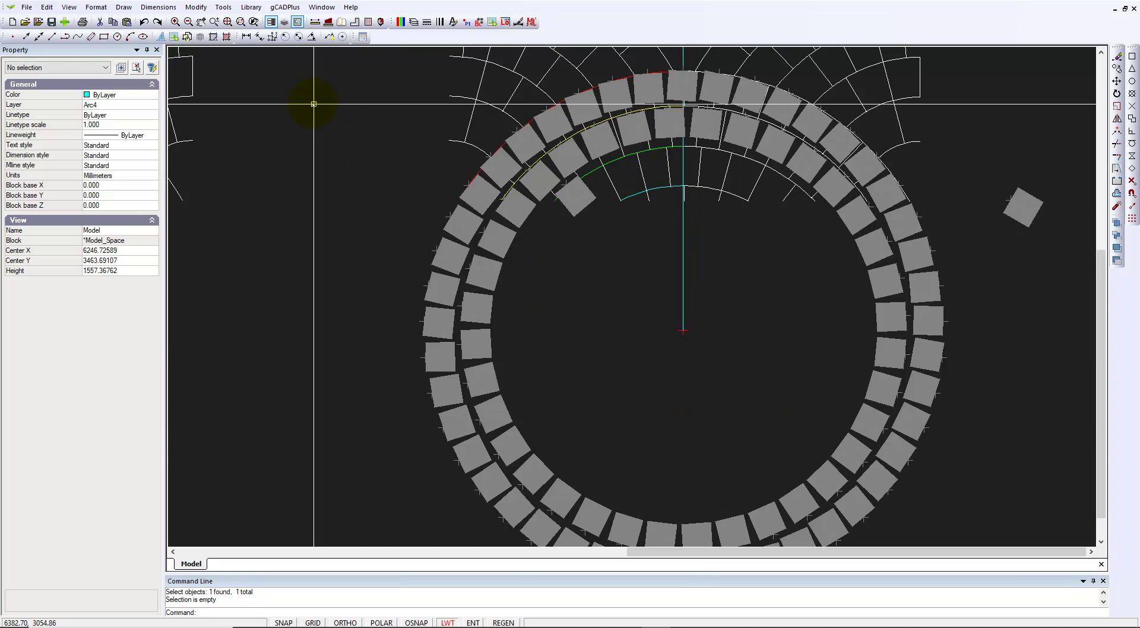
left_click(314, 22)
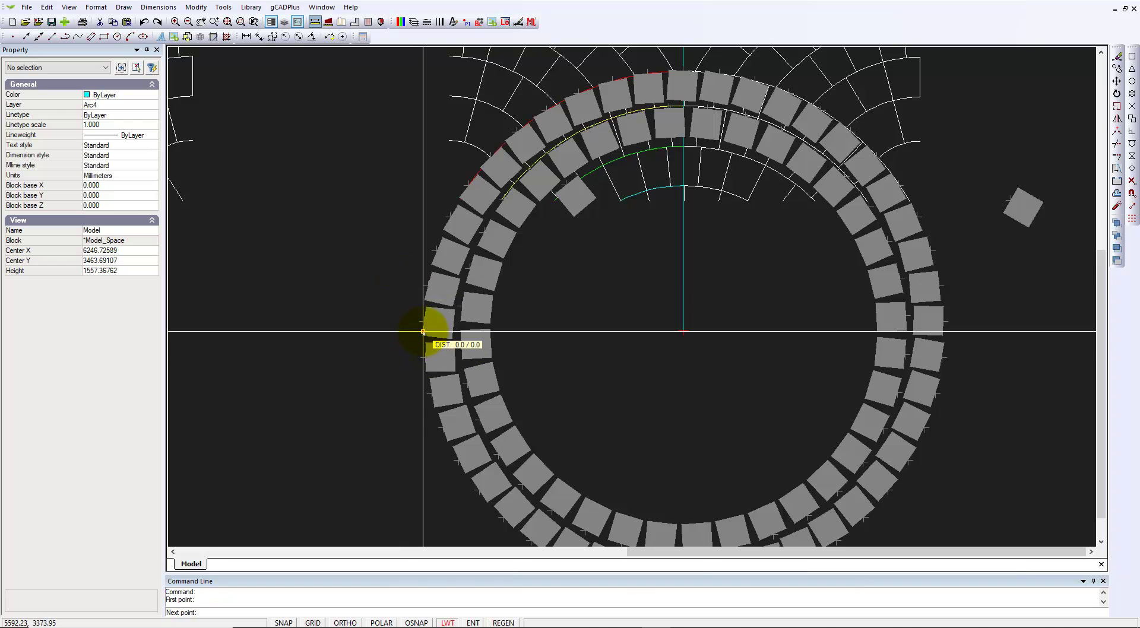
left_click(943, 336)
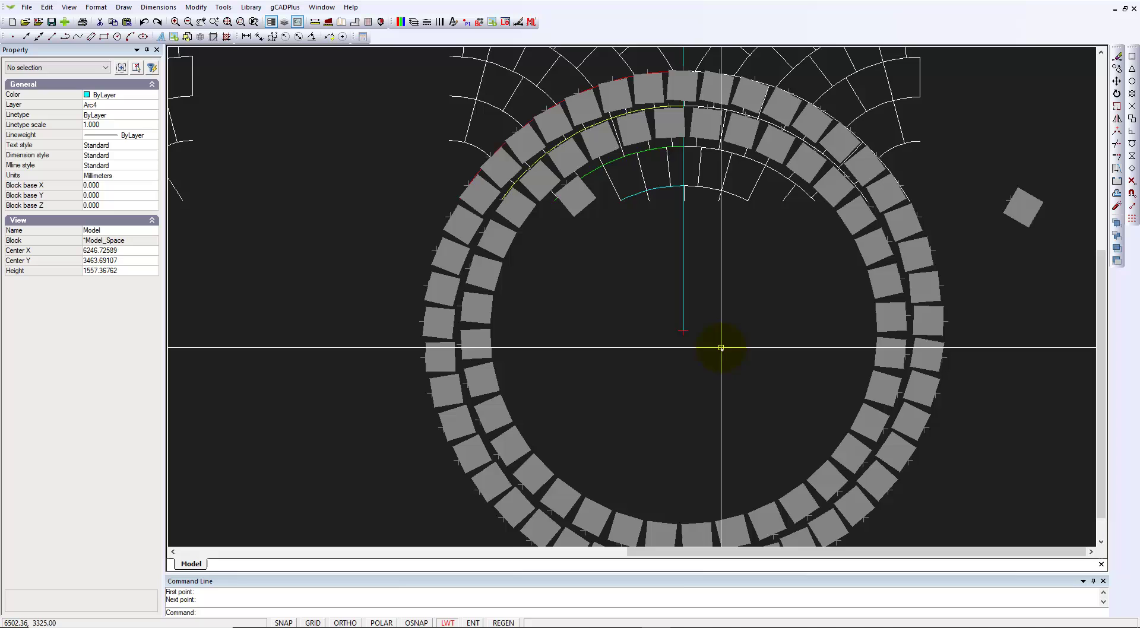
Start a polar array and select the single stone at the green arc's left end as its object.
scroll(712, 357, "down", 2)
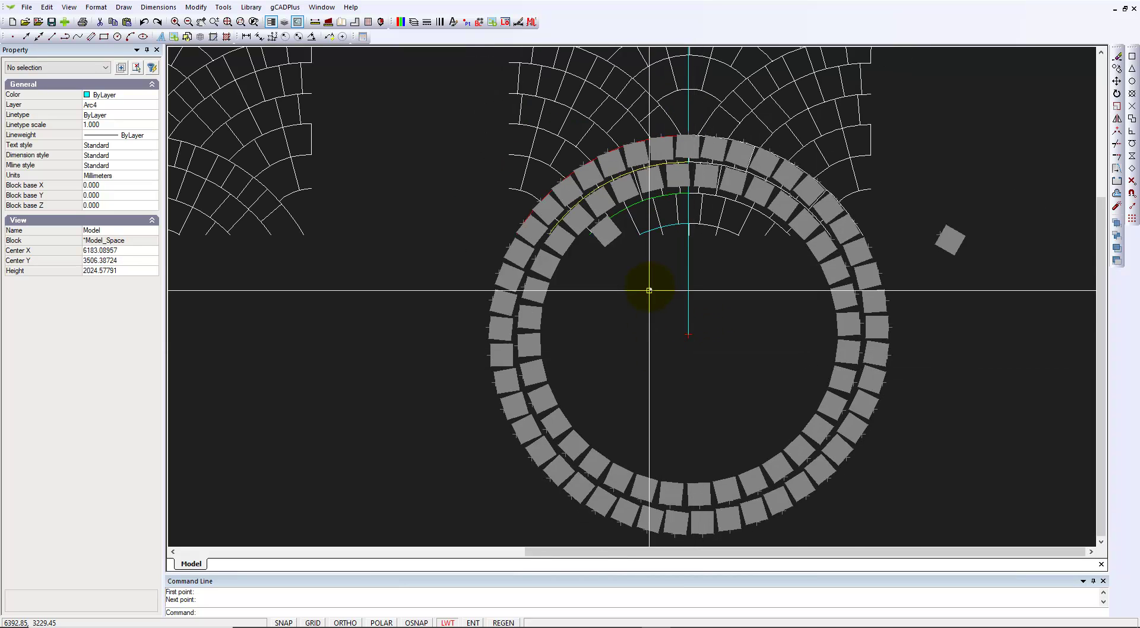
scroll(648, 265, "up", 1)
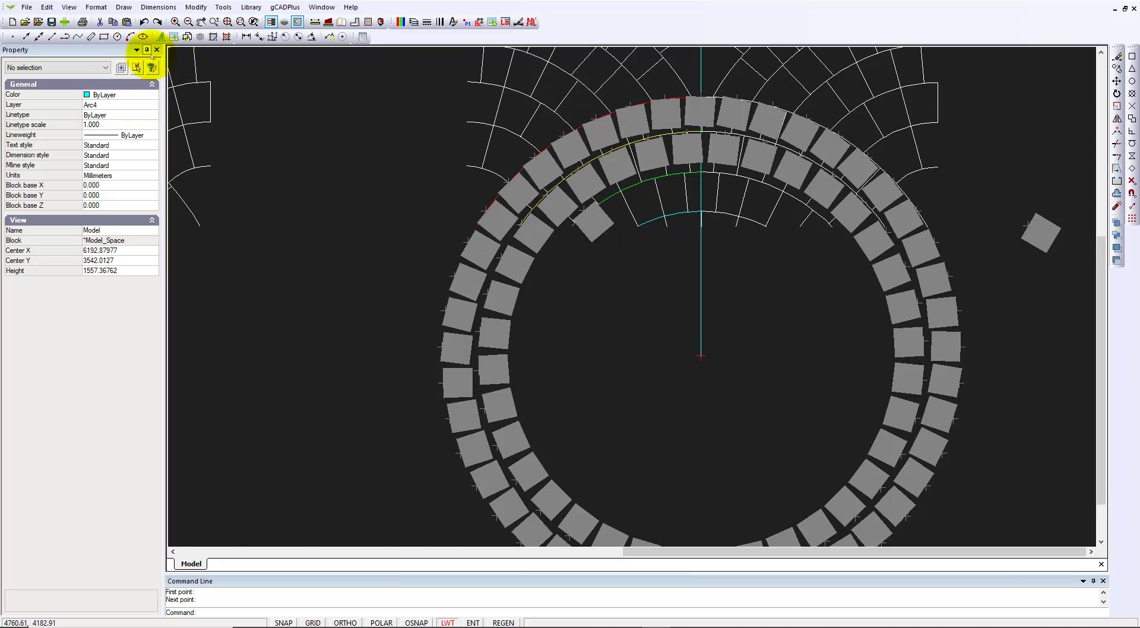
left_click(189, 7)
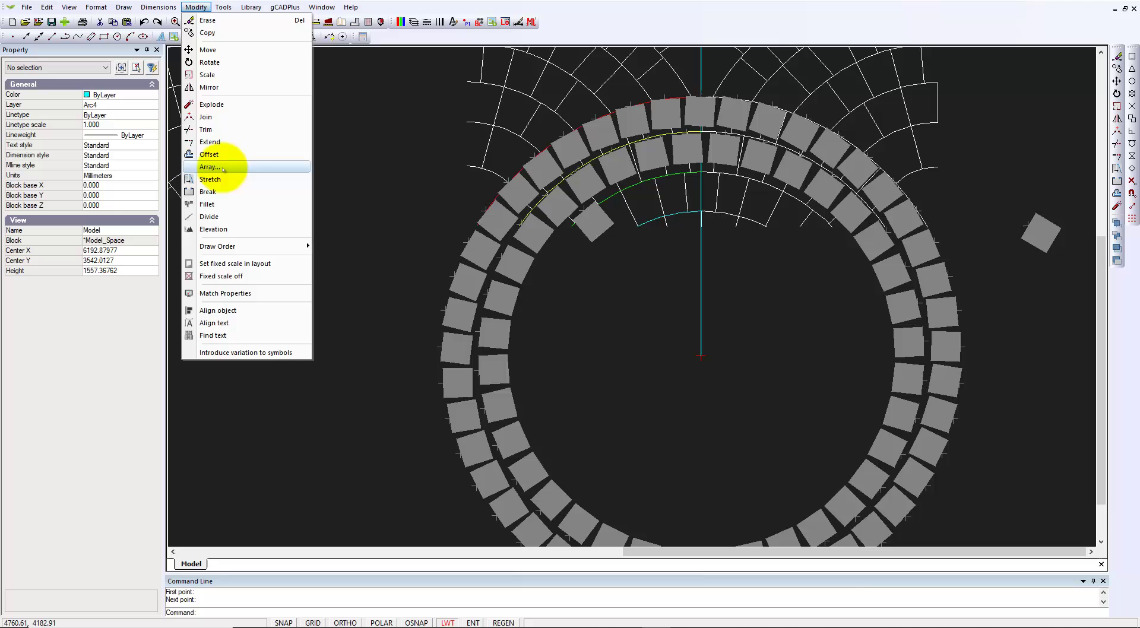
left_click(209, 167)
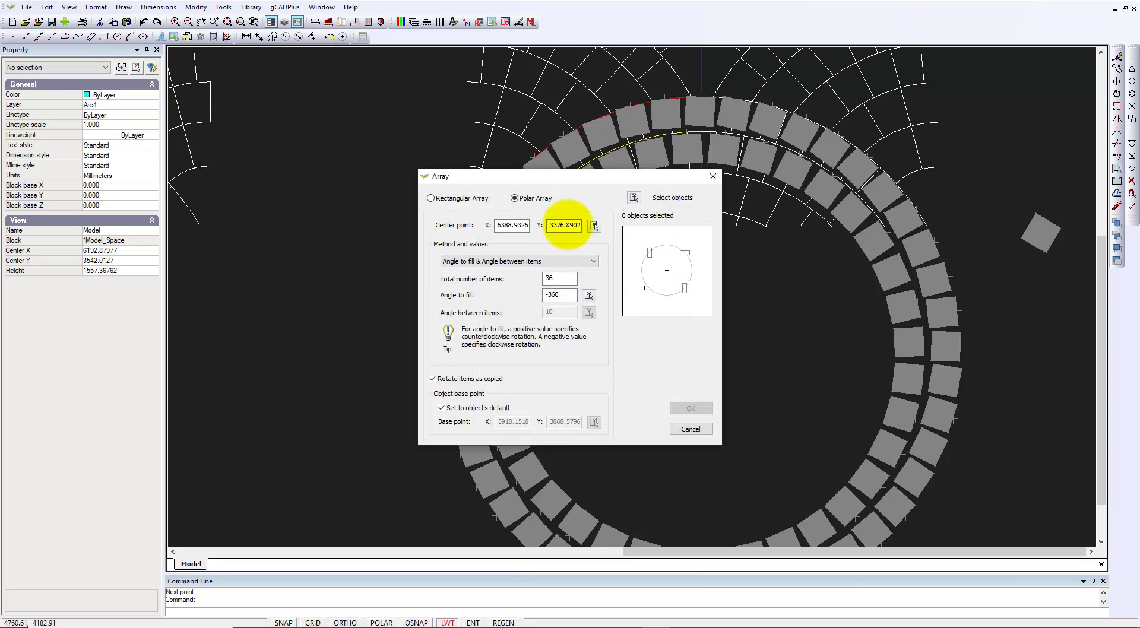
left_click(634, 197)
left_click(589, 240)
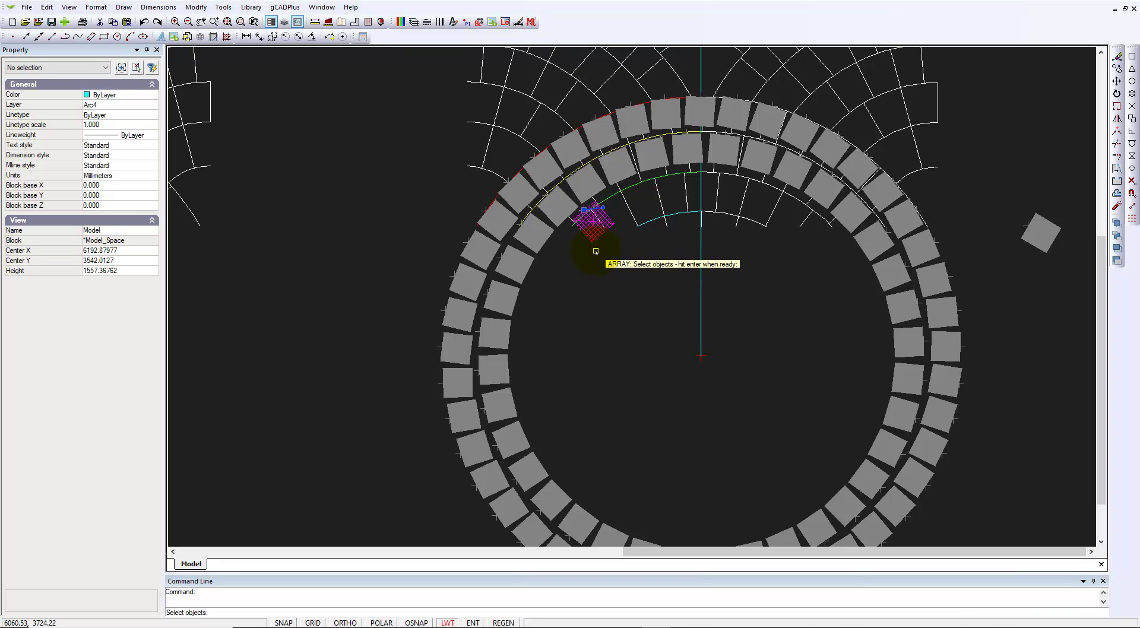
key("Return")
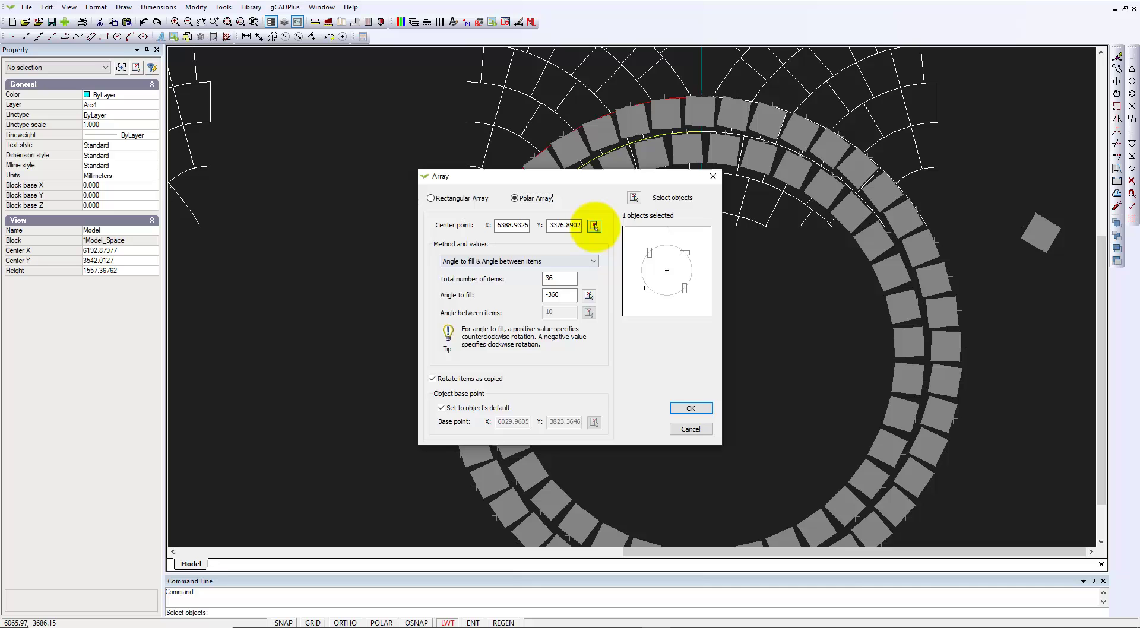
Turn on object snap, centre the polar array on the arcs' common centre point, and create 32 items over -360 degrees with items rotated.
left_click(593, 225)
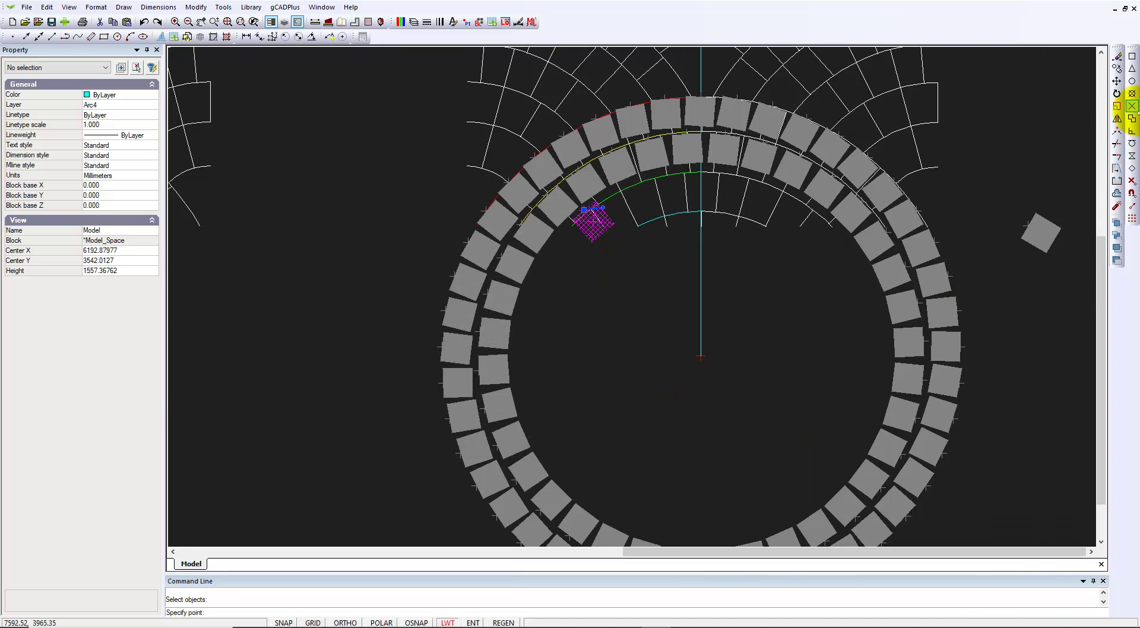
key("F3")
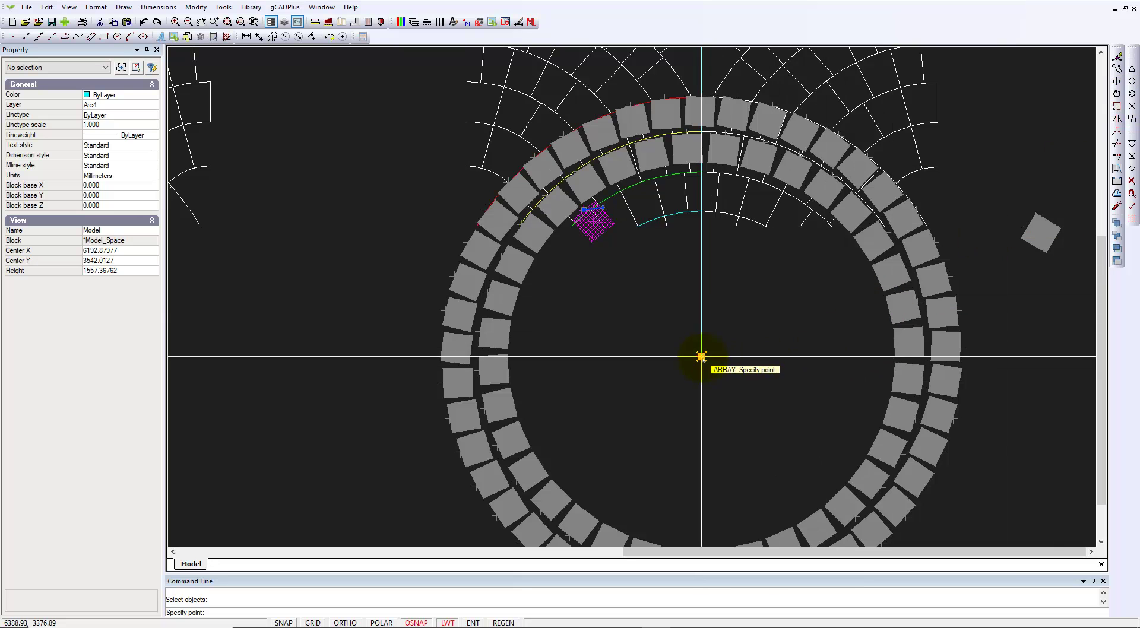
left_click(701, 357)
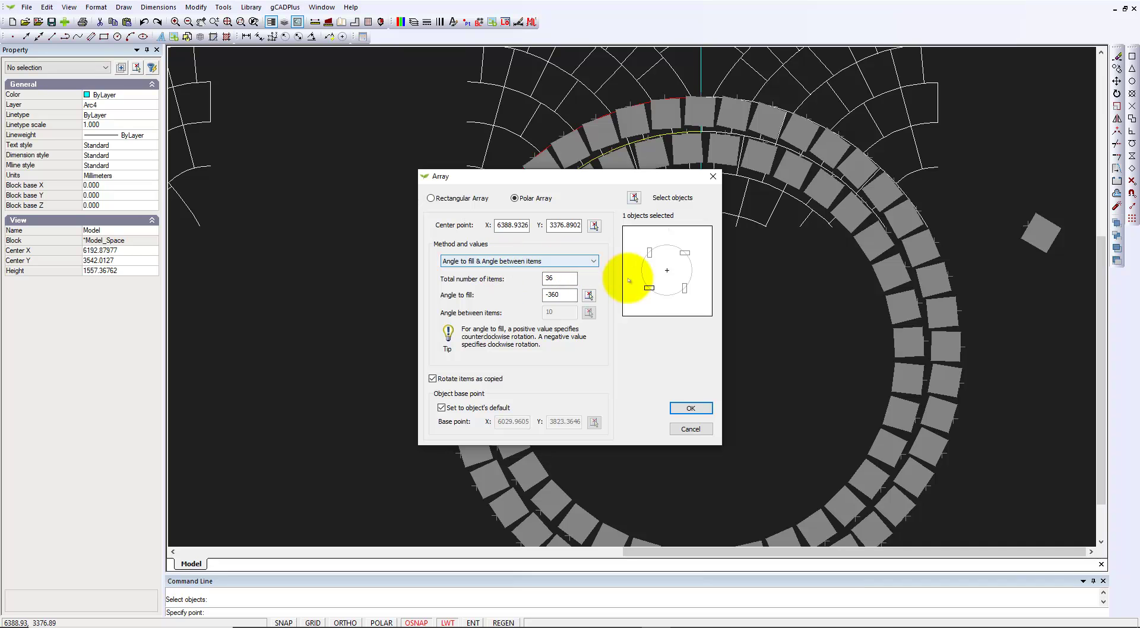
left_click(593, 261)
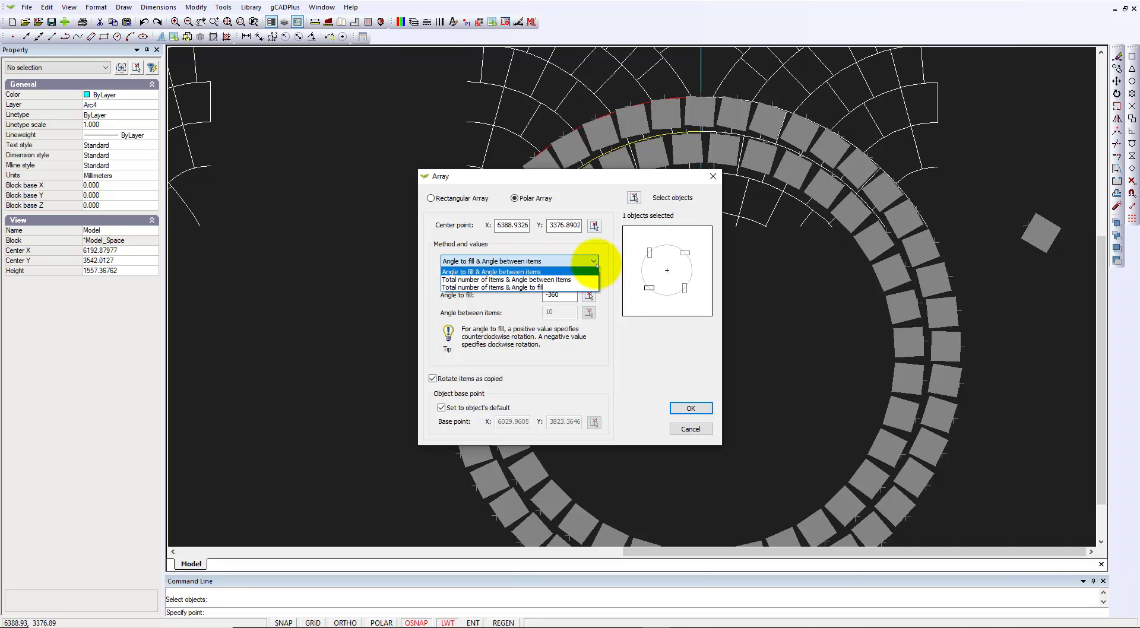
left_click(588, 287)
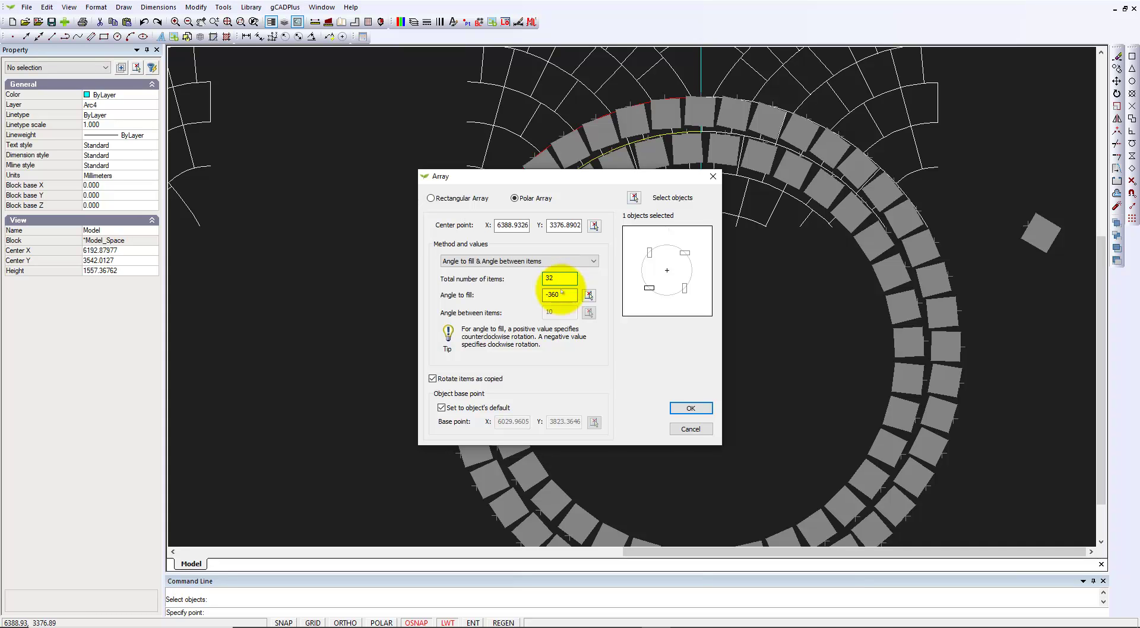
left_click(689, 408)
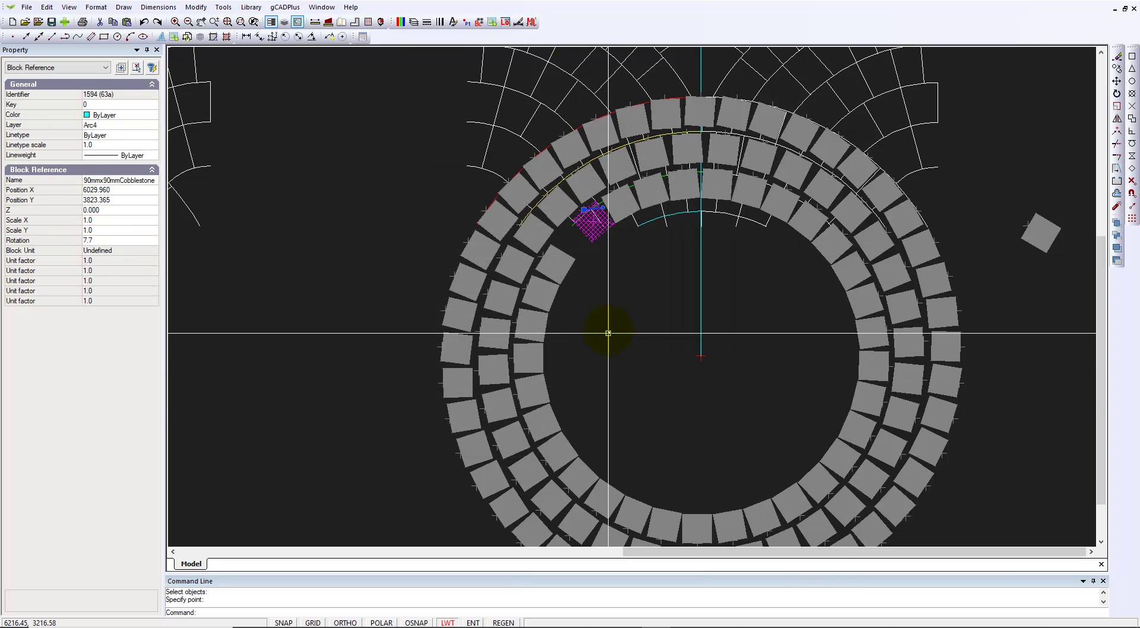
Examine the spacing of the new inner ring's stones around the arrayed source stone, then clear the selection.
scroll(605, 277, "up", 1)
scroll(606, 277, "up", 1)
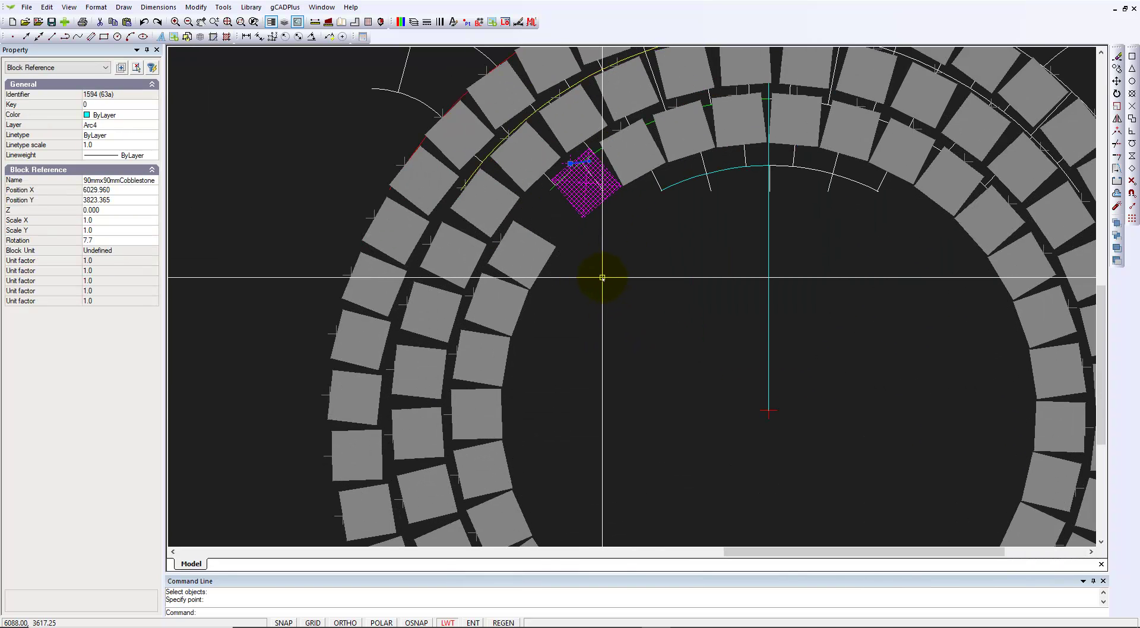
scroll(602, 278, "down", 1)
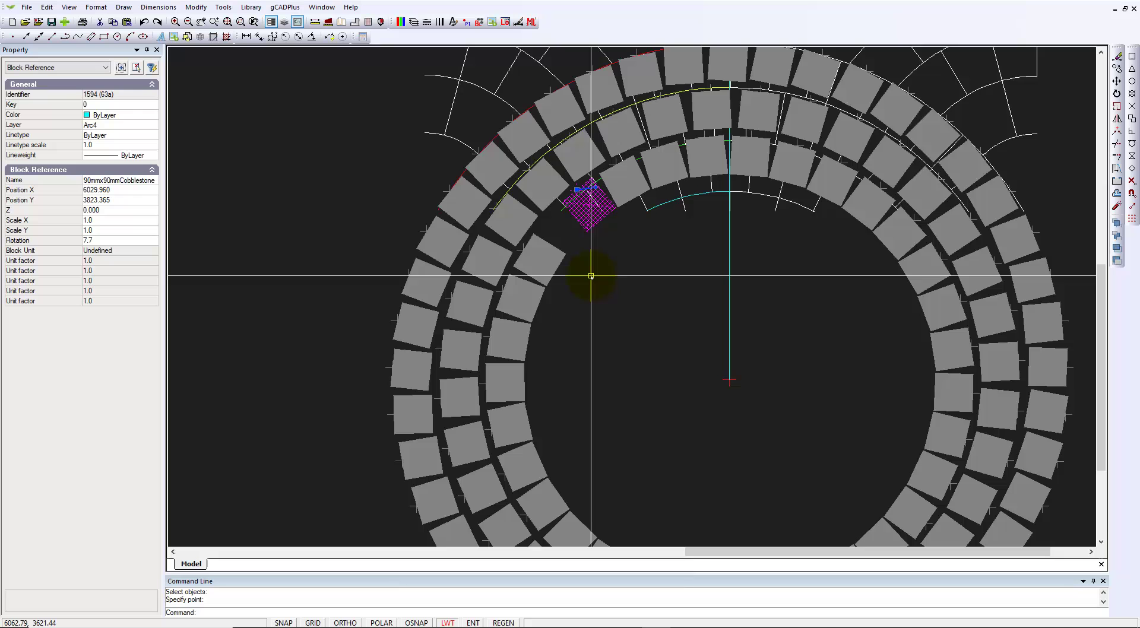
scroll(545, 286, "up", 2)
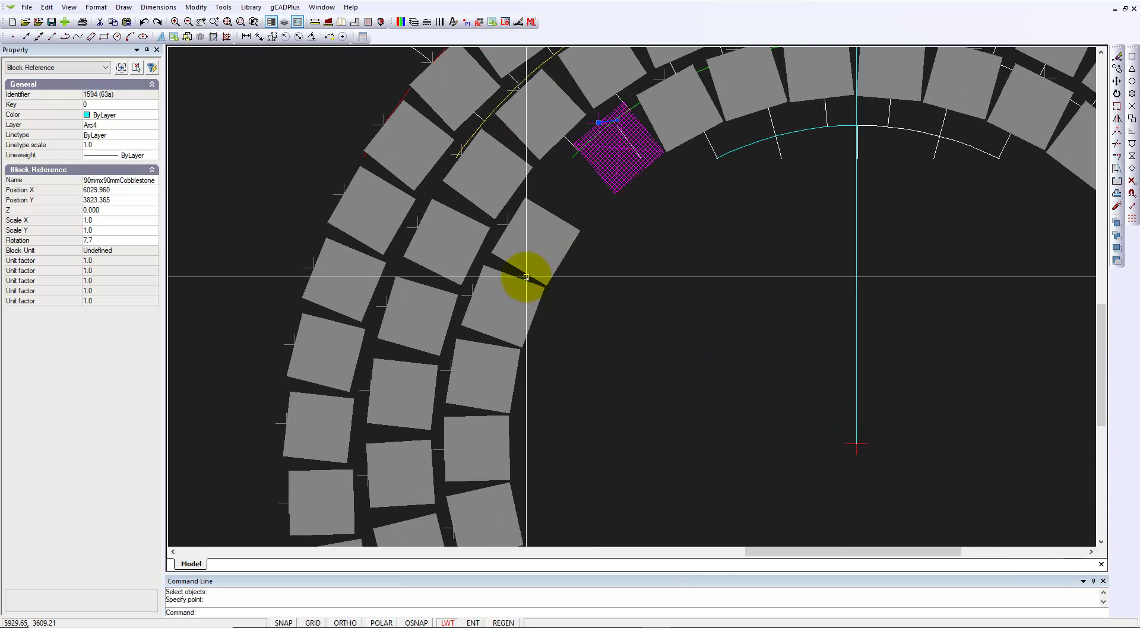
scroll(547, 291, "down", 2)
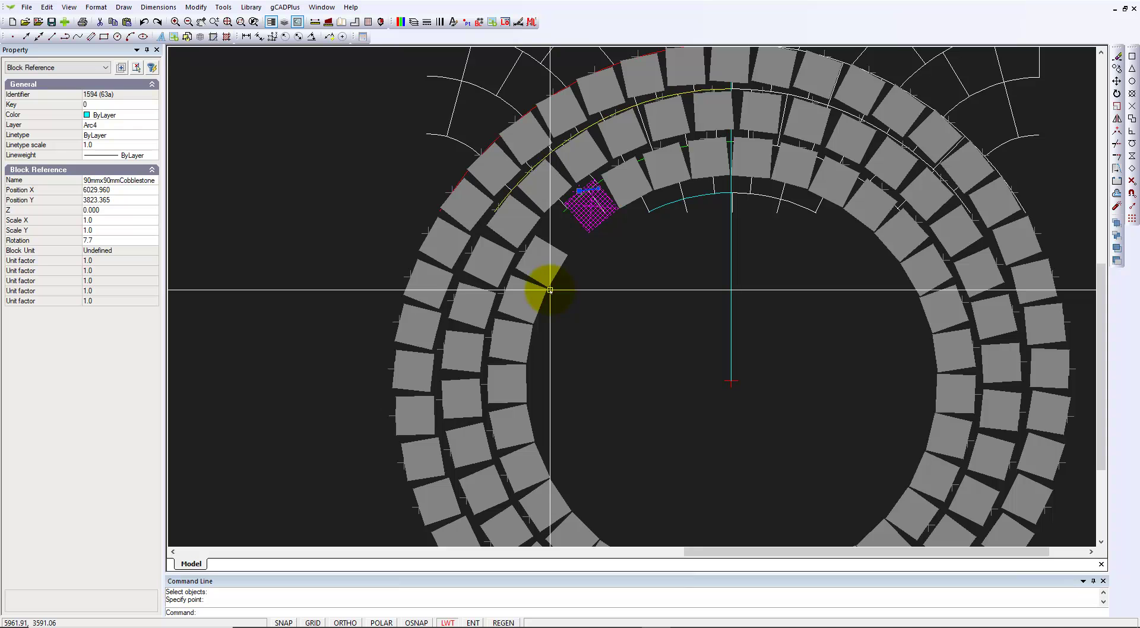
scroll(590, 290, "down", 2)
key("Escape")
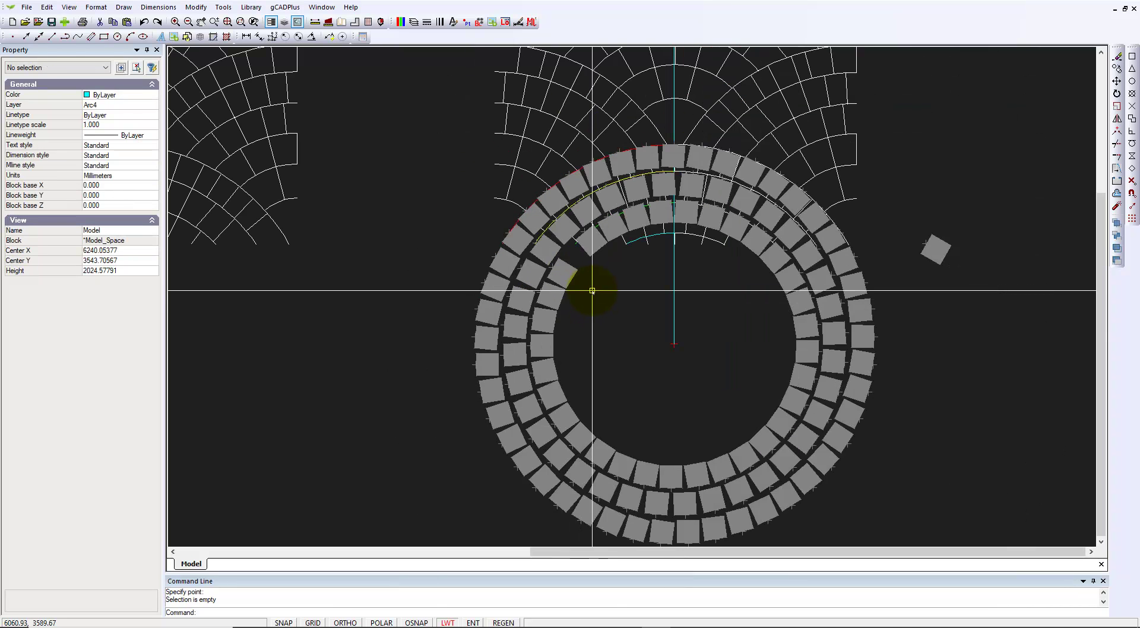
Select the lower fan-pattern cobblestone block beside the ring construction to examine it, then clear the selection.
scroll(592, 290, "down", 2)
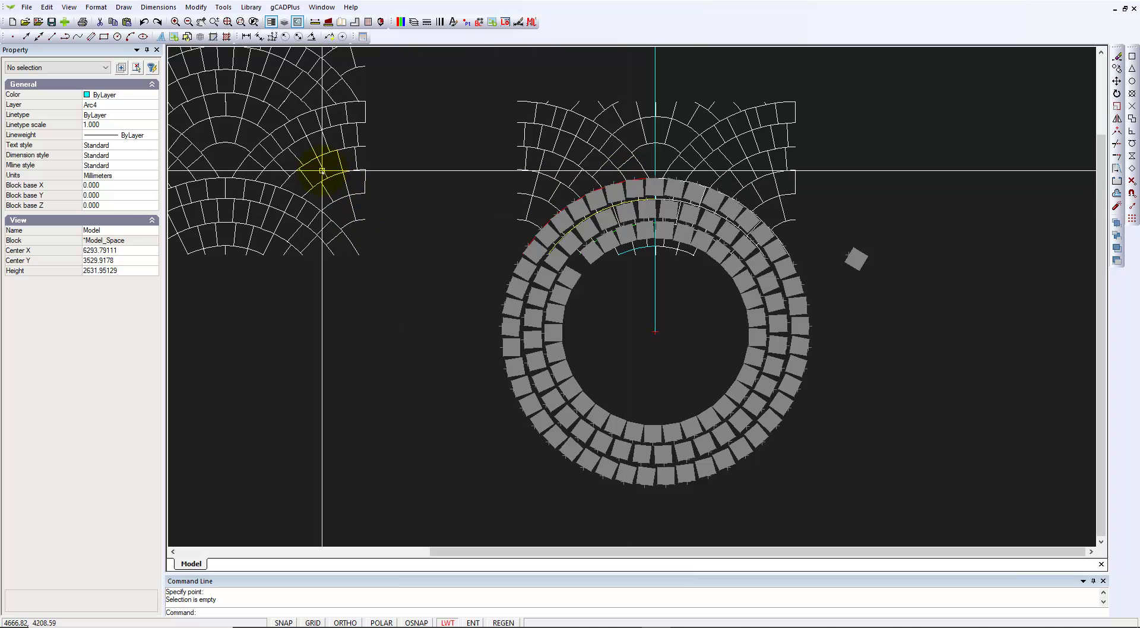
left_click(278, 213)
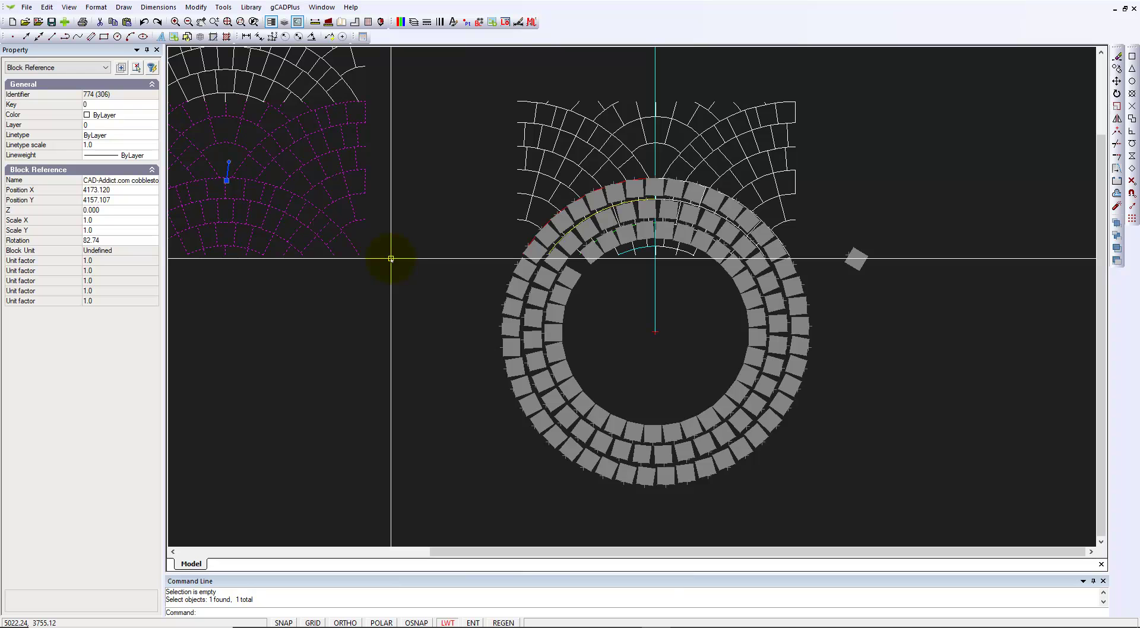
key("Escape")
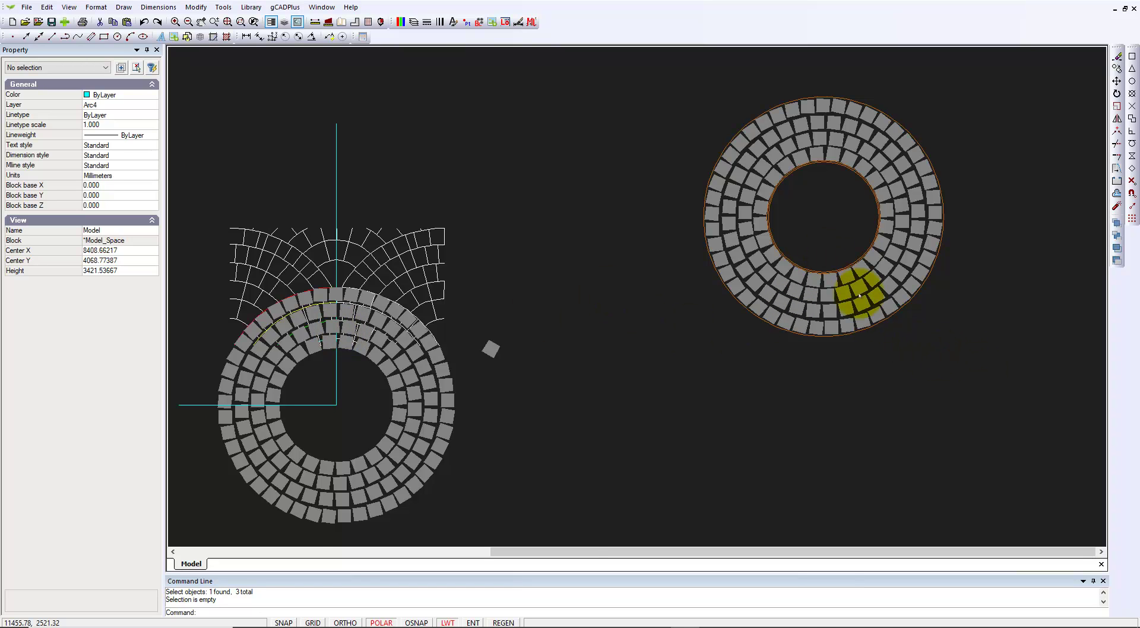
Set the radius of the innermost orange circle in the finished ring pattern to 370 mm.
scroll(800, 229, "up", 3)
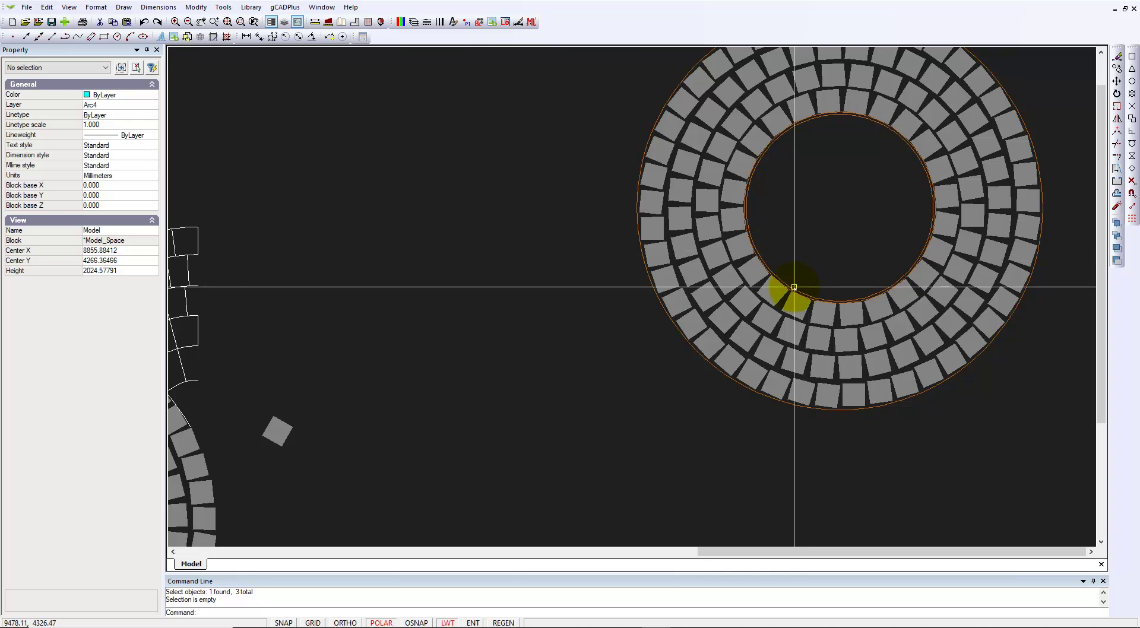
left_click(794, 287)
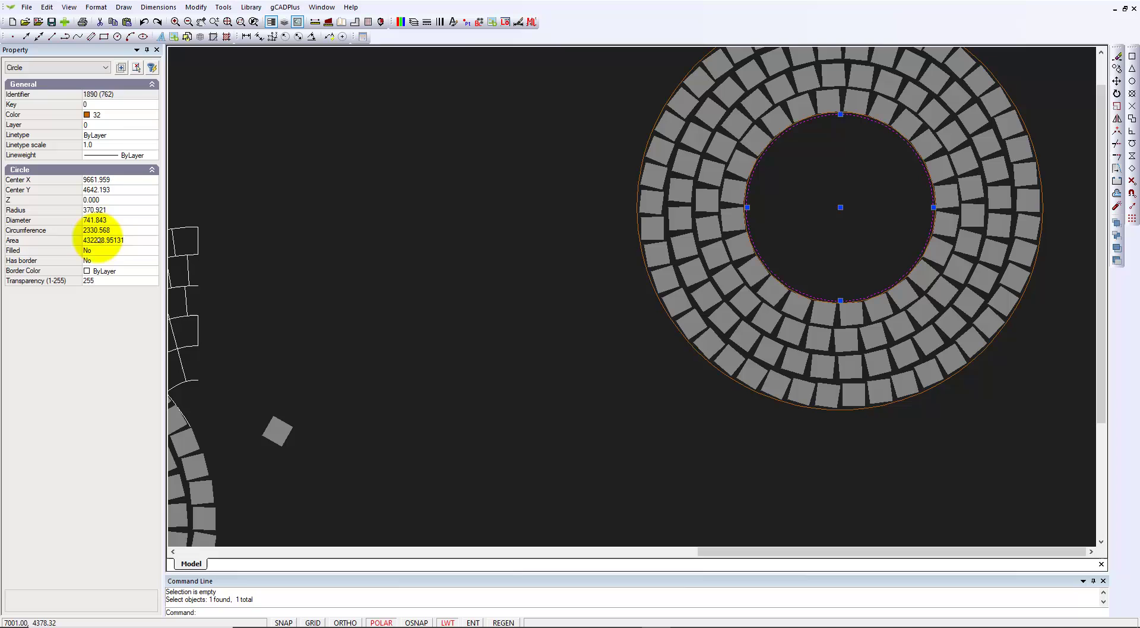
left_click(113, 211)
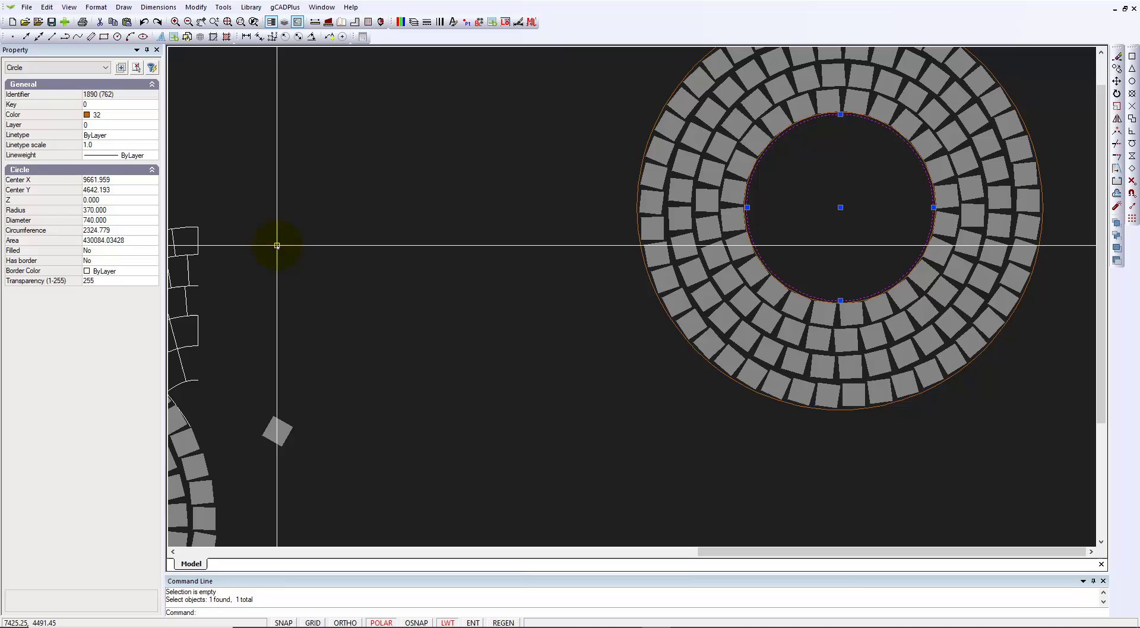
key("Escape")
Check the radius of the orange circle touching the inner stones and of the outer boundary circle, clearing the selection each time.
scroll(735, 196, "up", 3)
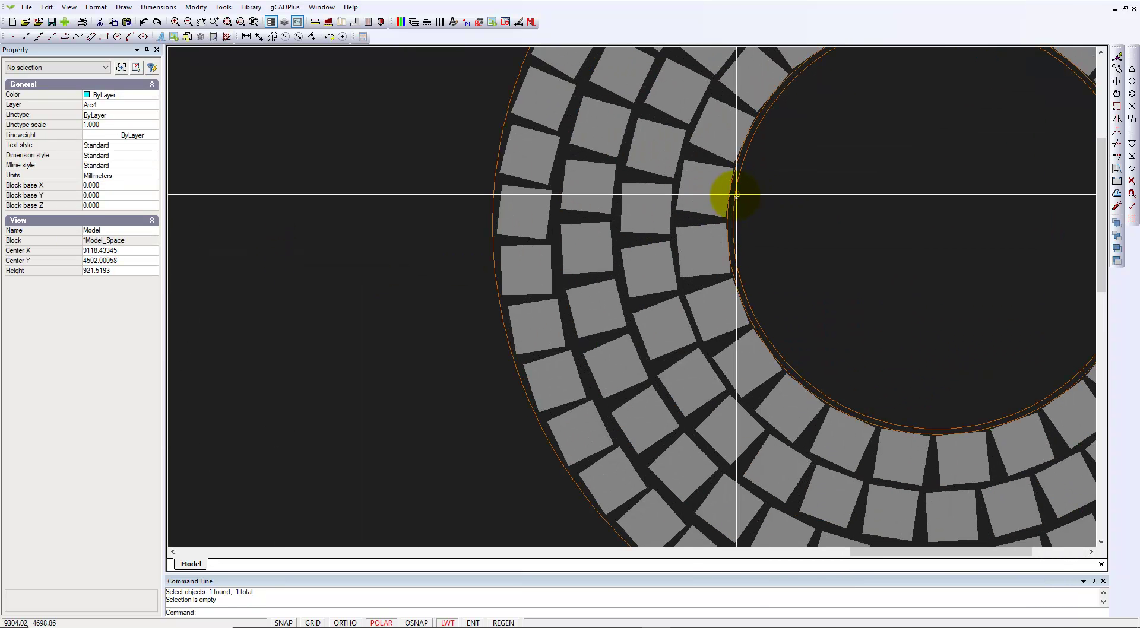
left_click(728, 214)
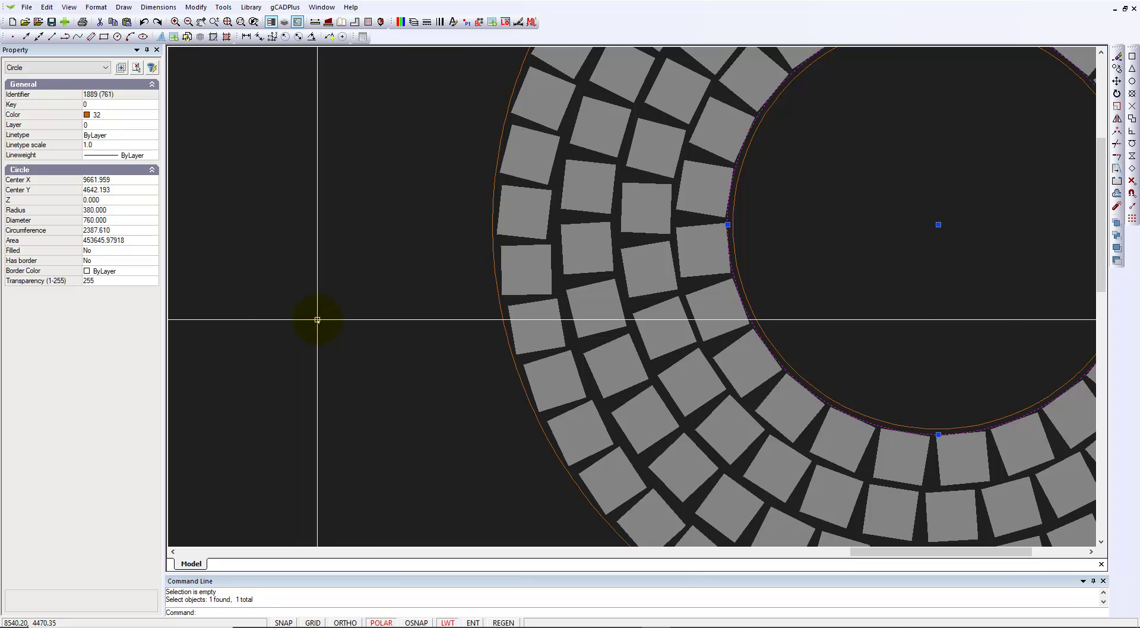
scroll(317, 320, "down", 1)
key("Escape")
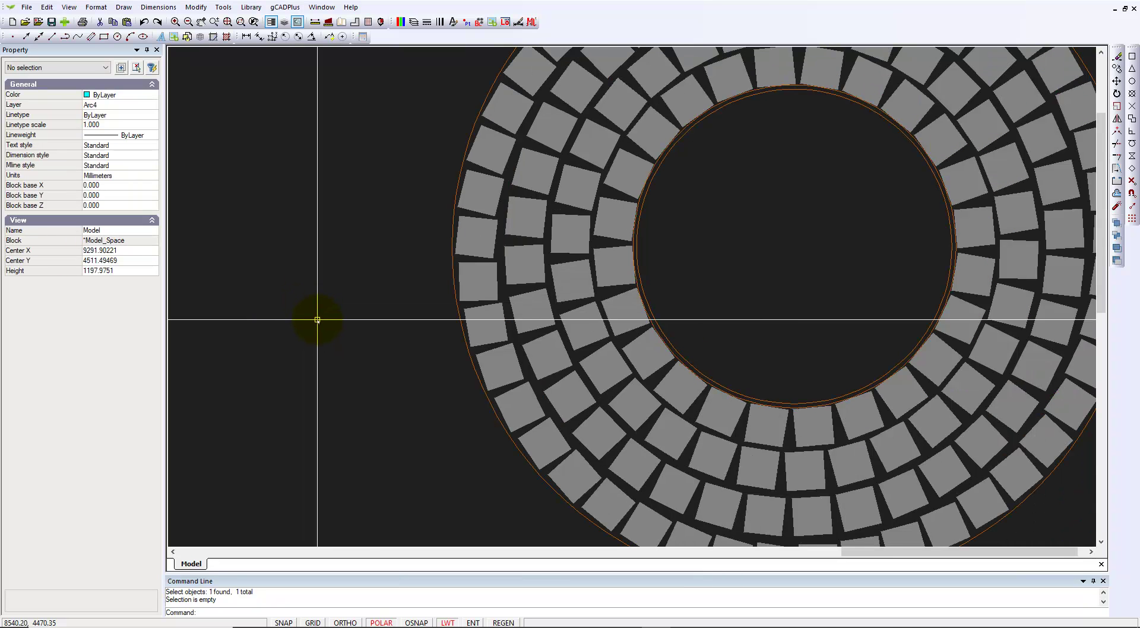
left_click(455, 283)
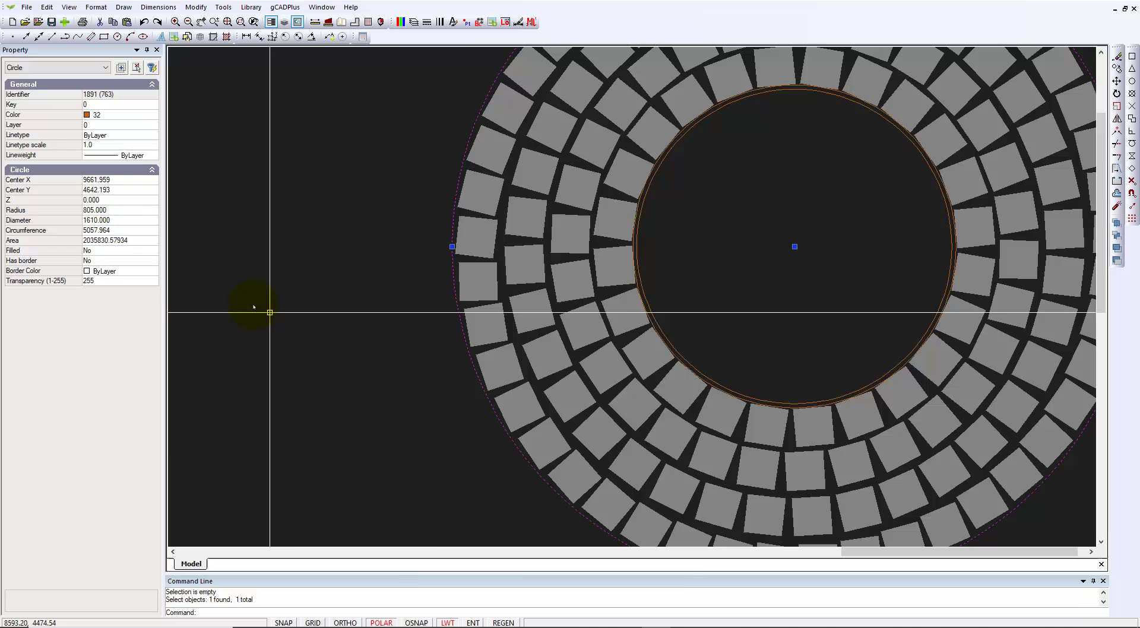
key("Escape")
scroll(381, 302, "down", 2)
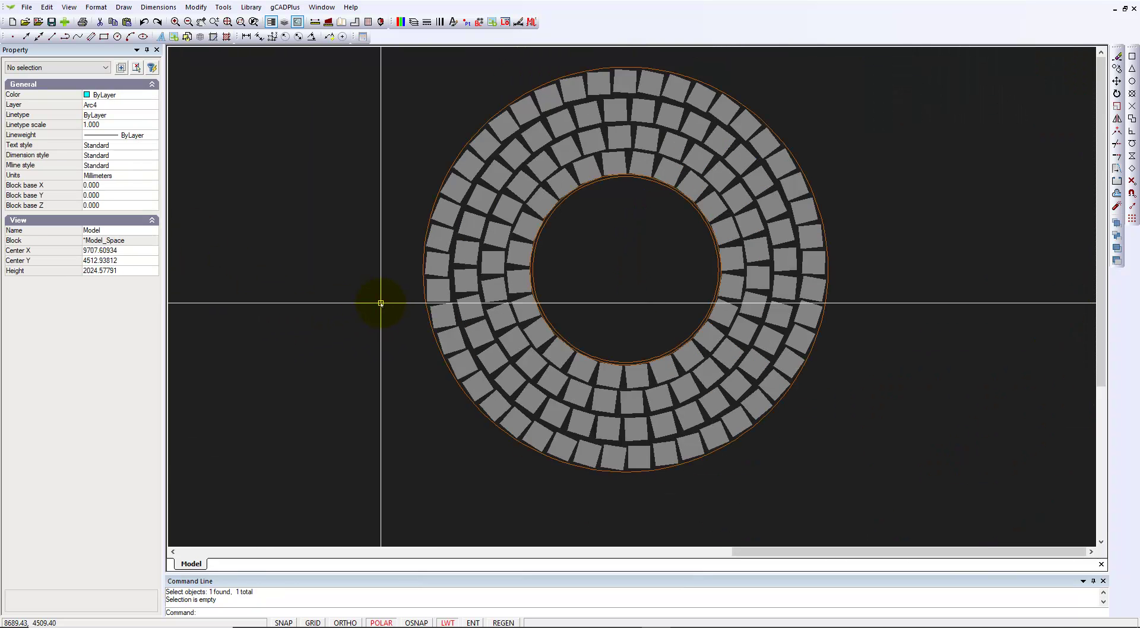
scroll(381, 303, "down", 3)
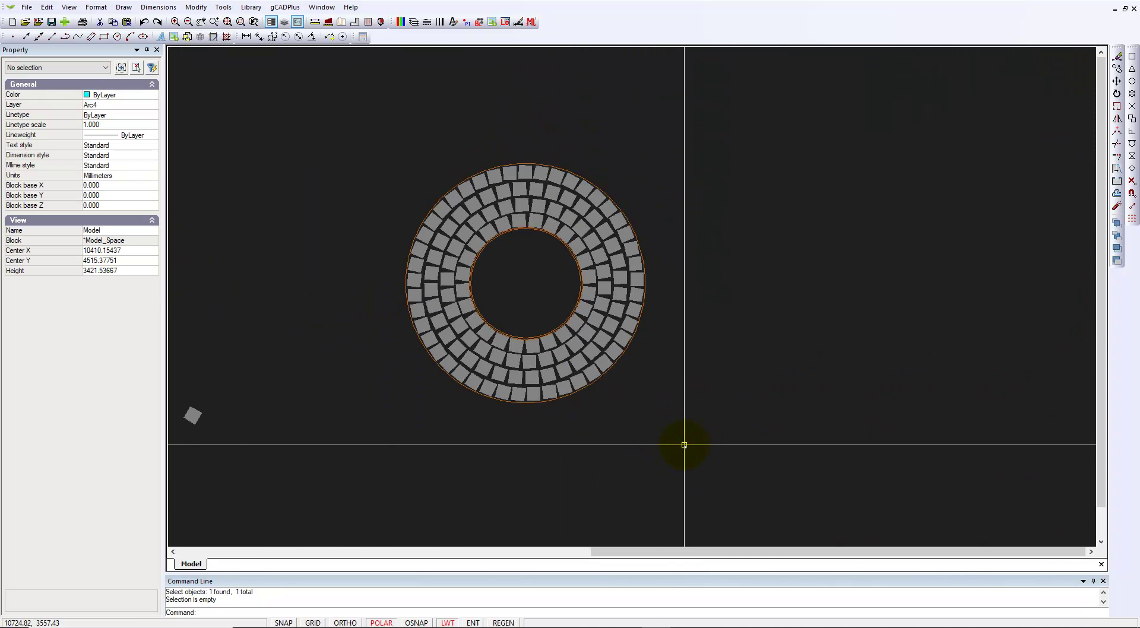